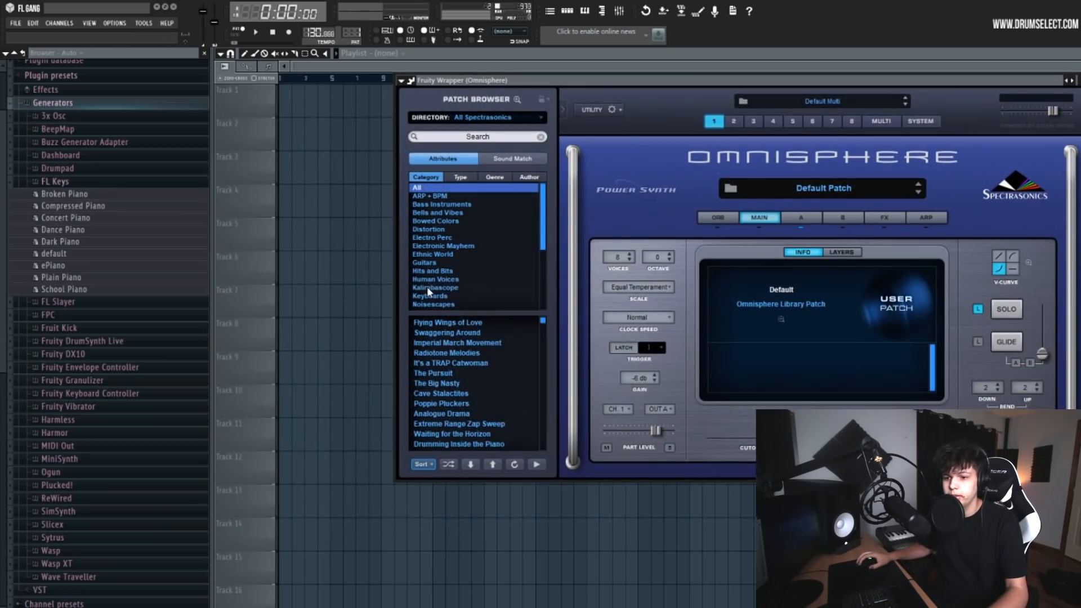
Filter the patch browser to the Bells and Vibes category of the Keyscape Creative directory and shuffle the patch list.
{"action": "left_click", "coordinate": [427, 288]}
{"action": "left_click", "coordinate": [434, 254]}
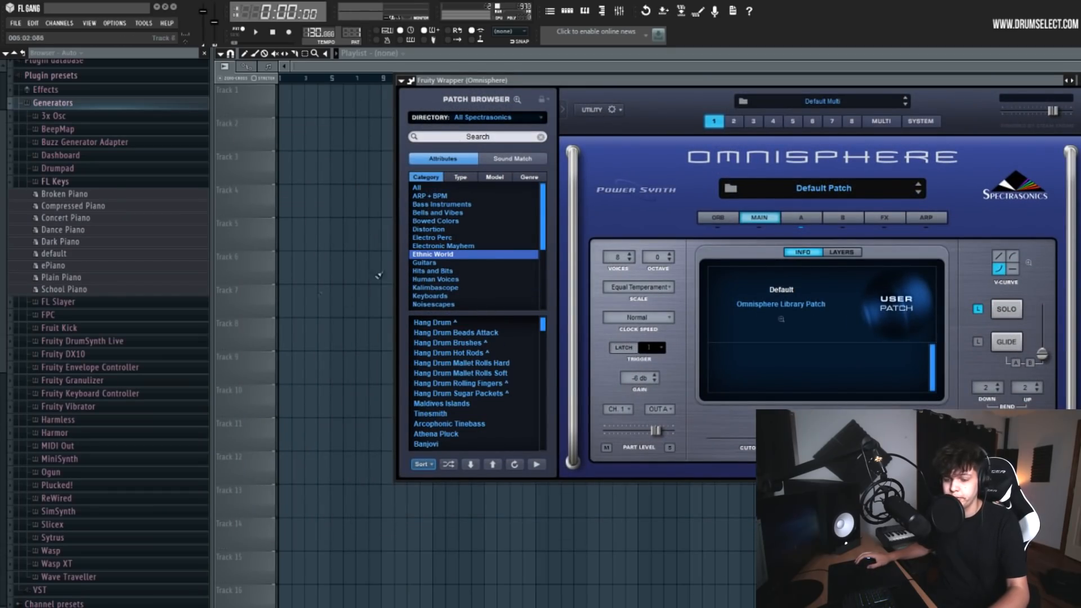
{"action": "left_click", "coordinate": [507, 117]}
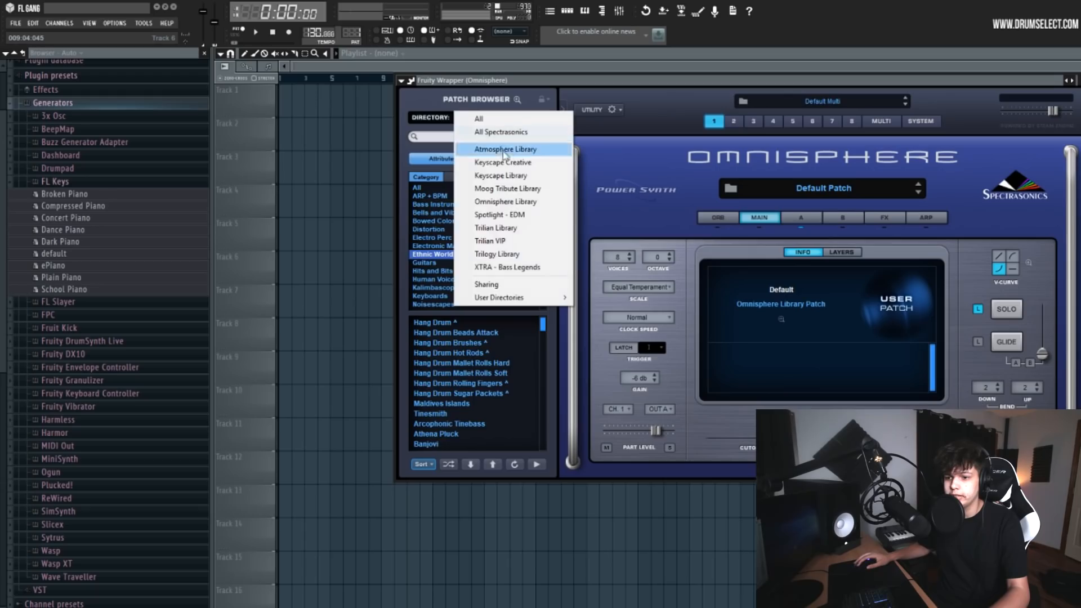
{"action": "left_click", "coordinate": [507, 166]}
{"action": "left_click", "coordinate": [454, 205]}
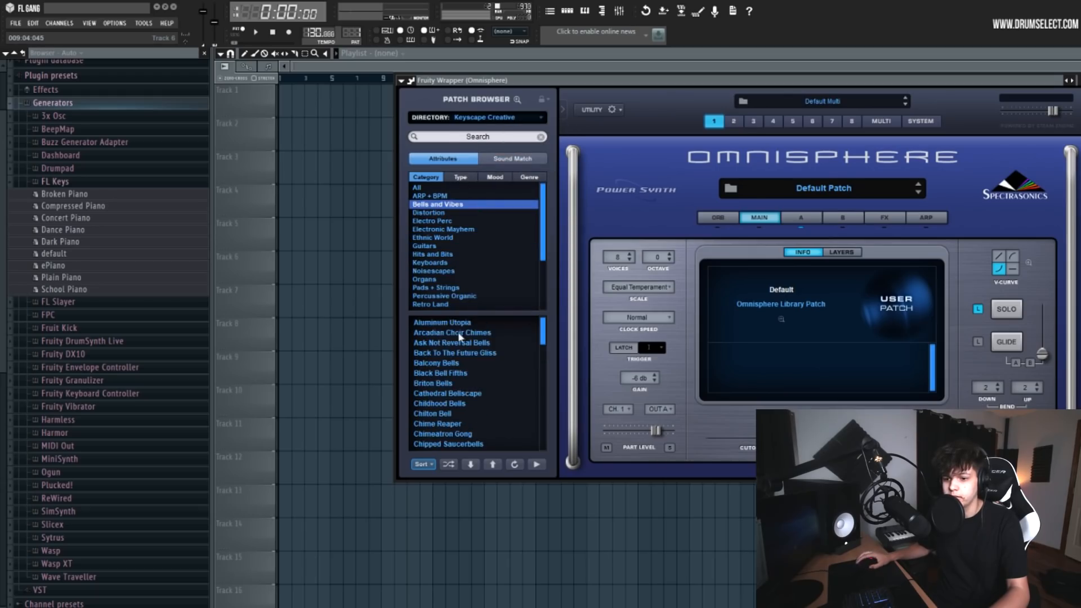
{"action": "left_click", "coordinate": [449, 464]}
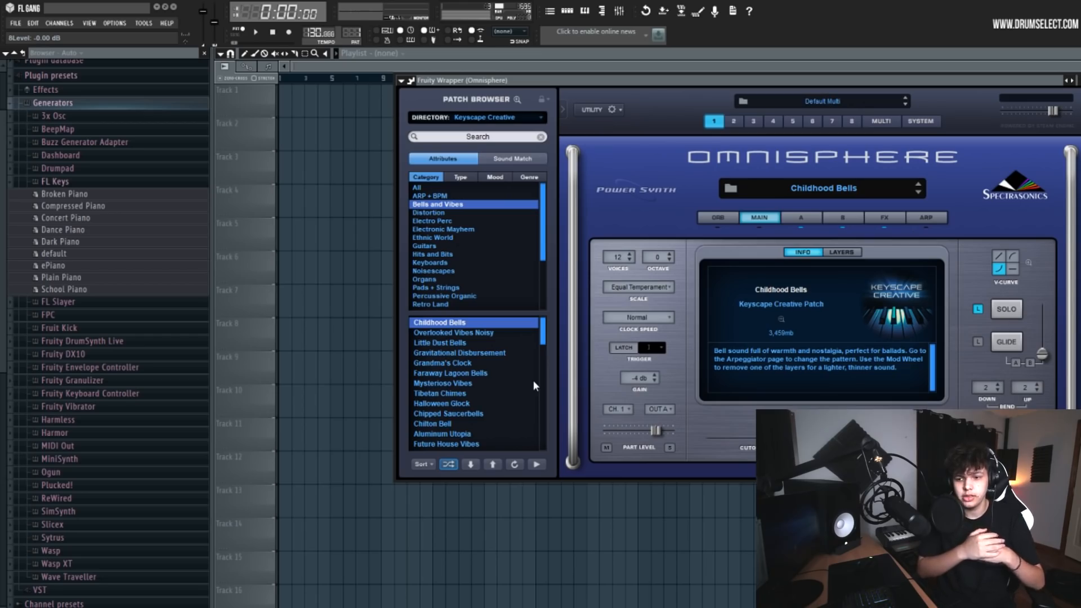
Audition patches from the shuffled bell list against the looping A4 note and load Sweet Dreams 1.
{"action": "left_click_drag", "start_coordinate": [520, 83], "coordinate": [467, 101]}
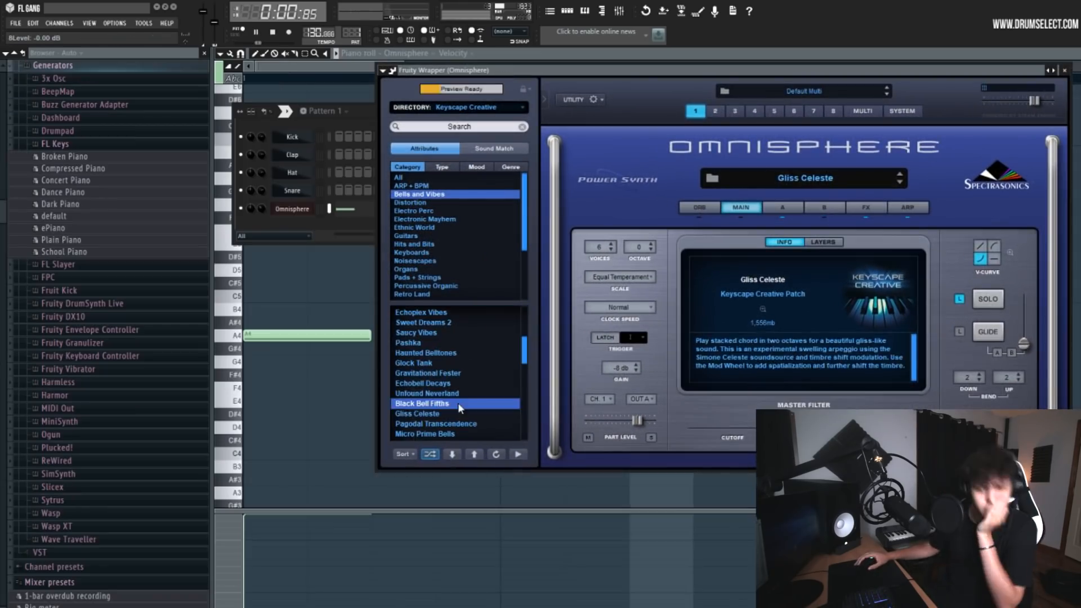
{"action": "key", "text": "Down"}
{"action": "key", "text": "Down"}
{"action": "key", "text": "Down"}
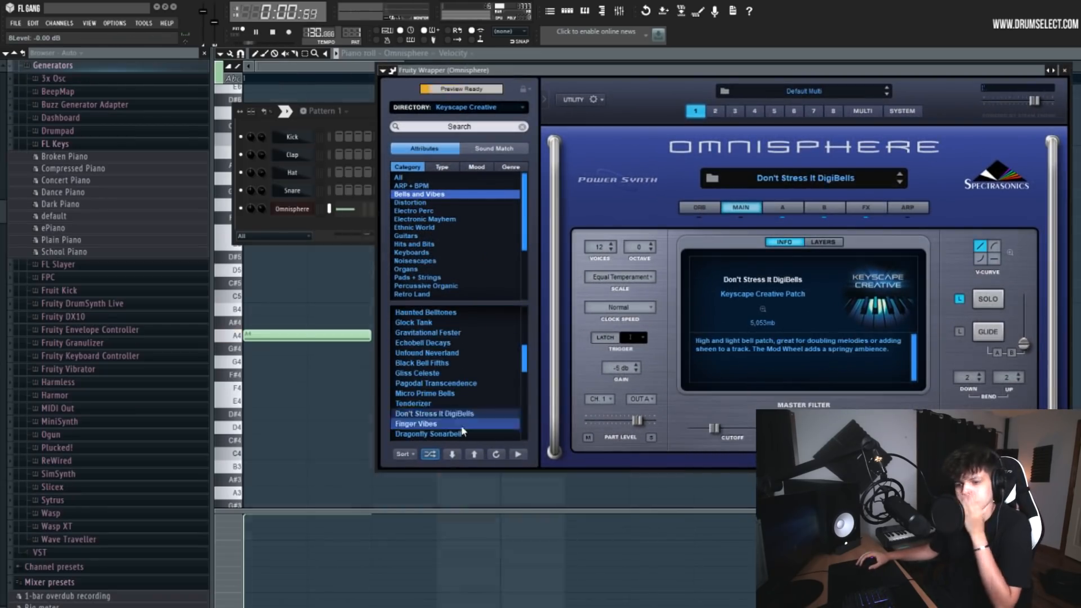
{"action": "left_click", "coordinate": [463, 403]}
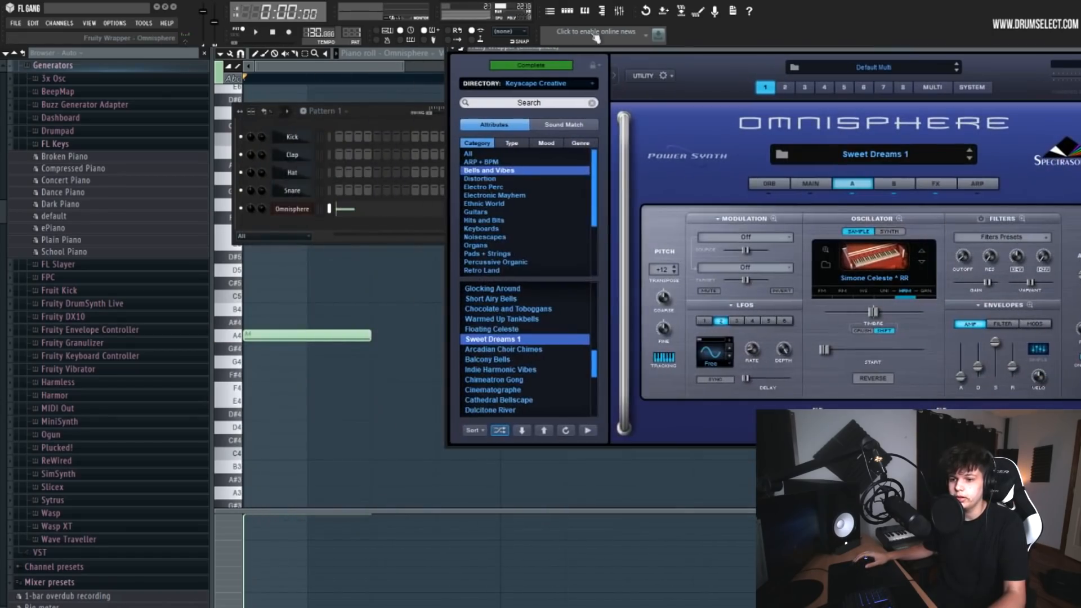
{"action": "key", "text": "space"}
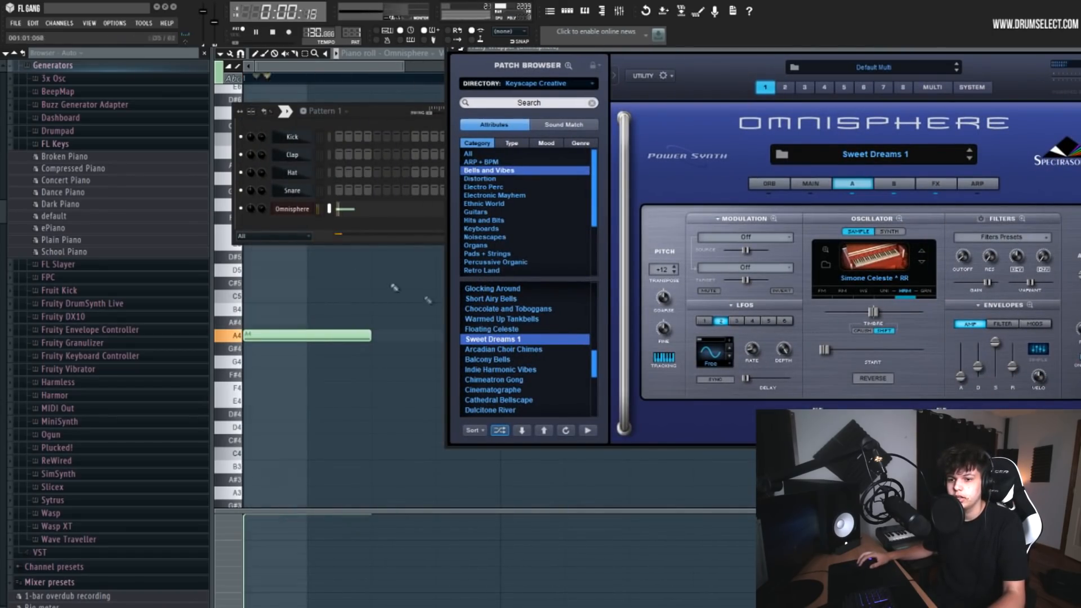
{"action": "left_click", "coordinate": [272, 209]}
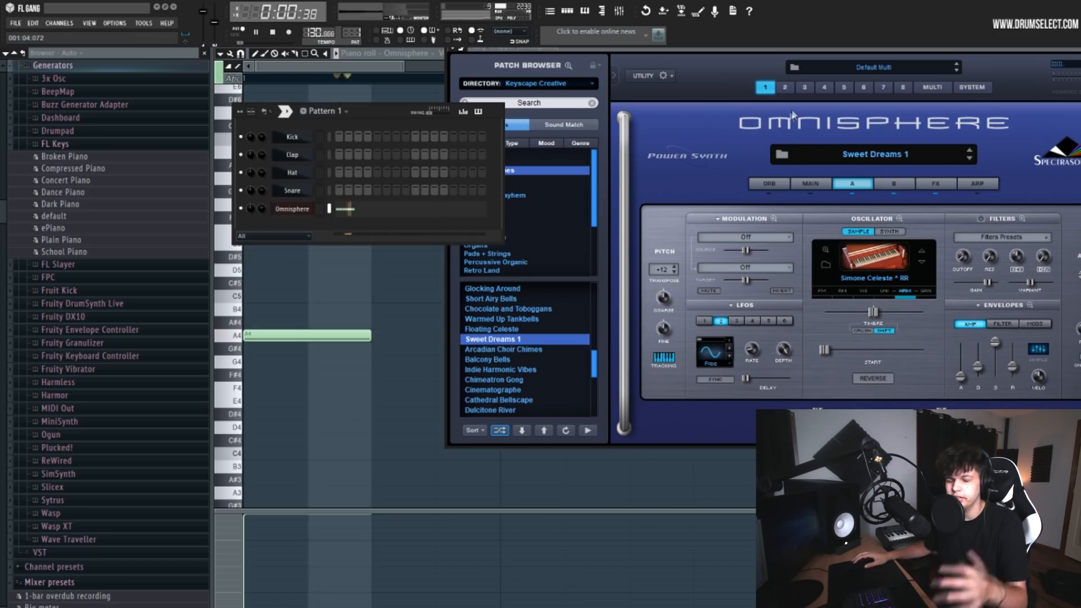
Set the oscillator timbre to about 0.367 on layer A and about 0.440 on layer B, and open the effects page.
{"action": "left_click_drag", "start_coordinate": [698, 51], "coordinate": [495, 94]}
{"action": "left_click_drag", "start_coordinate": [660, 353], "coordinate": [656, 355]}
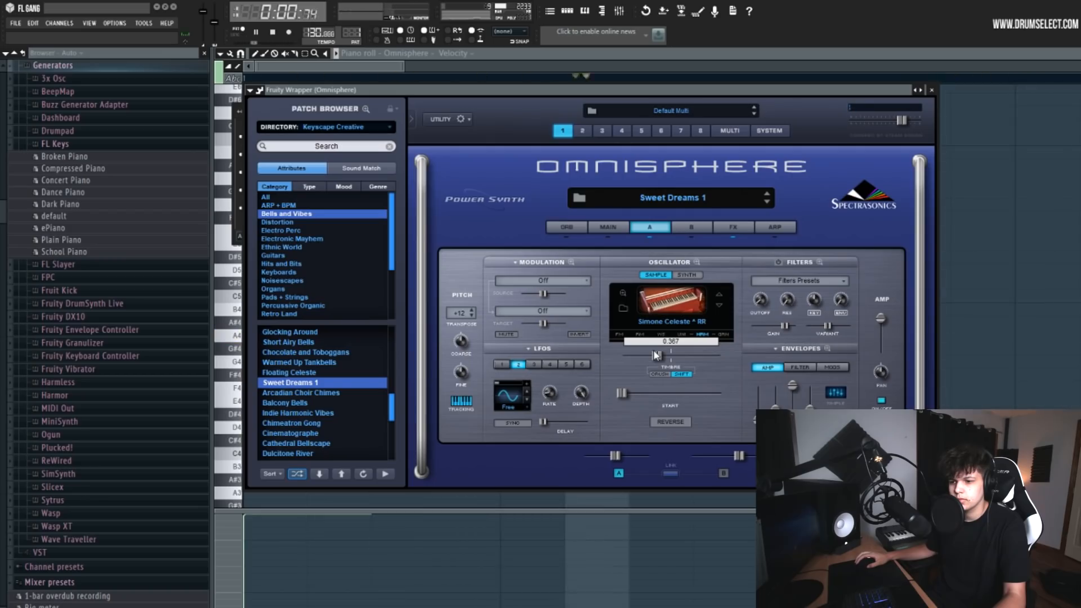
{"action": "left_click", "coordinate": [688, 231]}
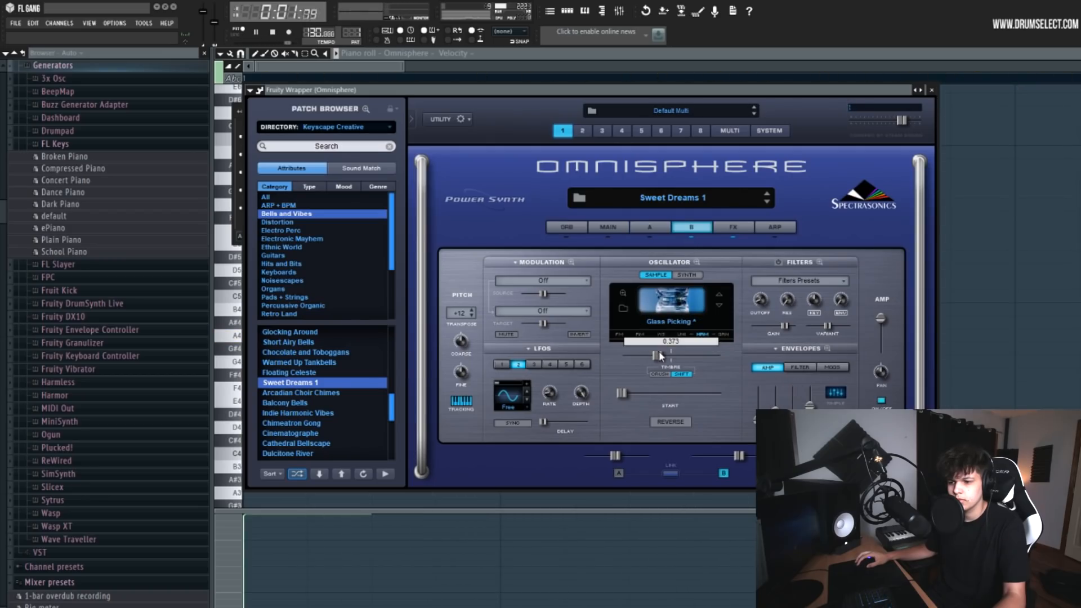
{"action": "left_click_drag", "start_coordinate": [660, 353], "coordinate": [665, 353]}
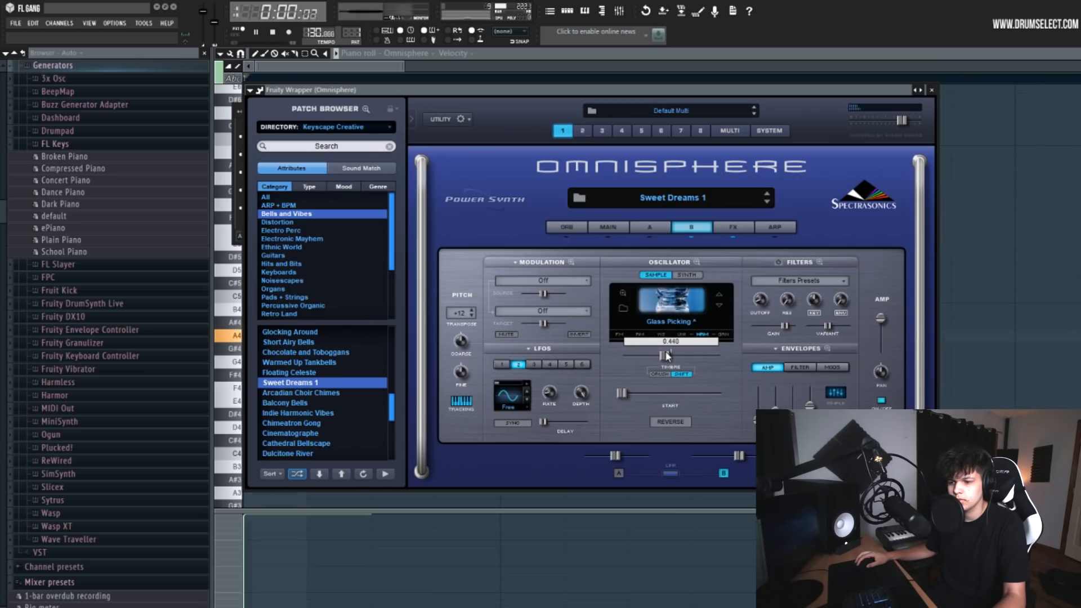
{"action": "left_click", "coordinate": [734, 227]}
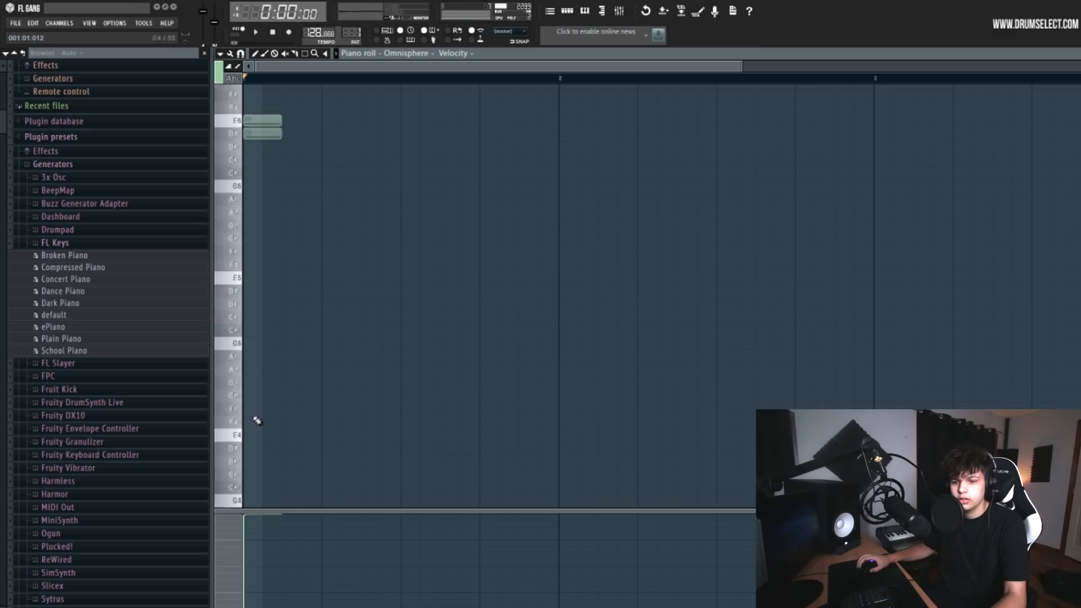
Add an A3 bass note at the start of bar 1 beneath the E6 note and play it back.
{"action": "scroll", "coordinate": [253, 451], "scroll_direction": "down", "scroll_amount": 2}
{"action": "left_click", "coordinate": [249, 489]}
{"action": "scroll", "coordinate": [307, 448], "scroll_direction": "down", "scroll_amount": 5}
{"action": "key", "text": "space"}
{"action": "key", "text": "space"}
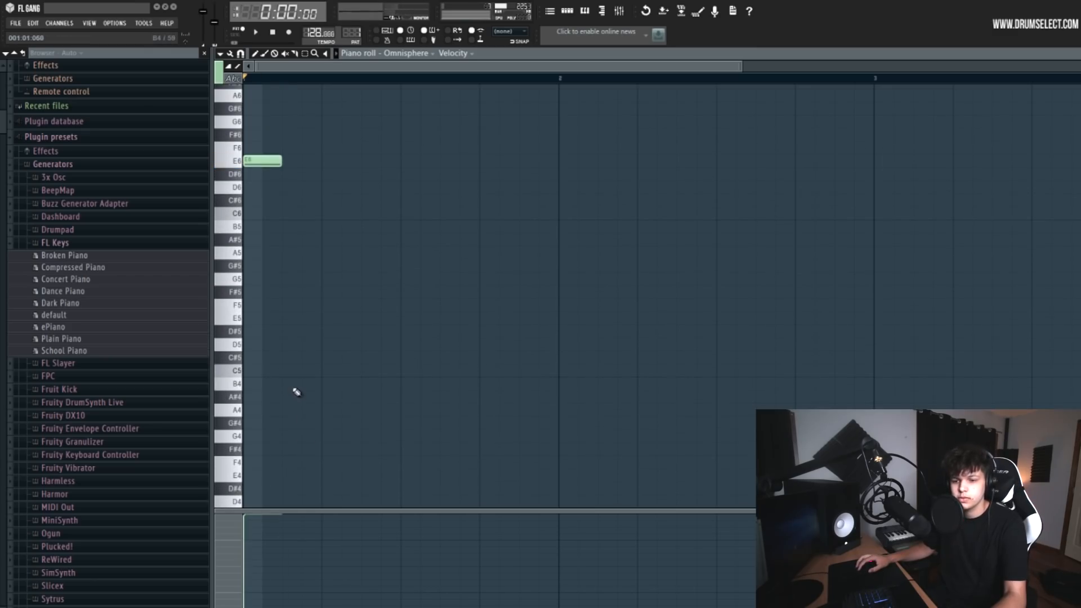
Continue the bar 1 melody with B4 after the first note, C5 on beat 2 and D6 on beat 3.
{"action": "left_click", "coordinate": [298, 384]}
{"action": "left_click", "coordinate": [340, 370]}
{"action": "key", "text": "space"}
{"action": "key", "text": "space"}
{"action": "left_click", "coordinate": [425, 191]}
{"action": "scroll", "coordinate": [429, 311], "scroll_direction": "down", "scroll_amount": 3}
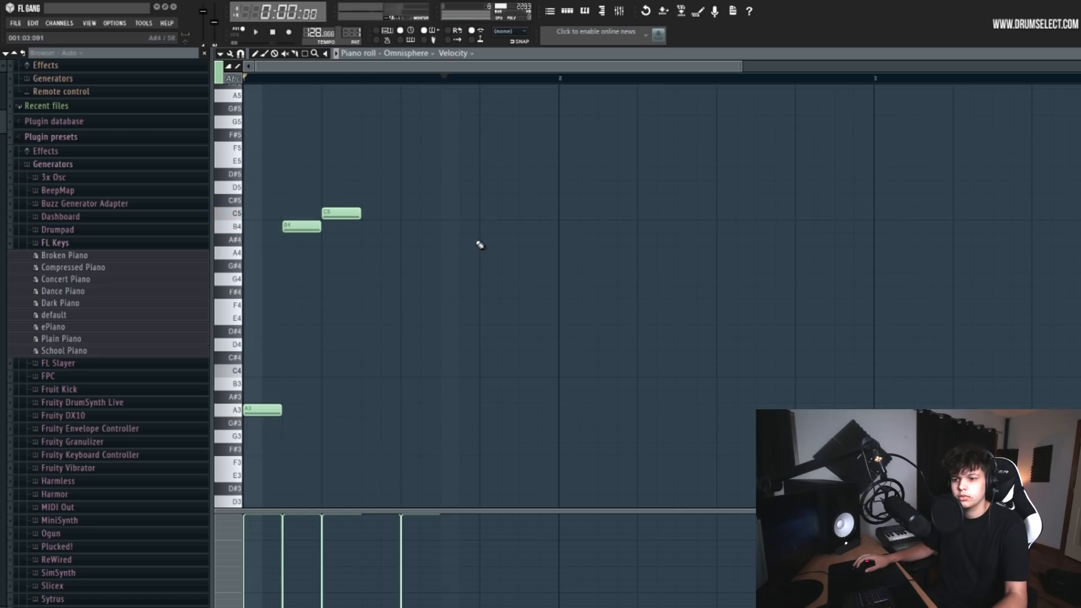
Add an E4 note right after the D6 and a C5 note on beat 4 of bar 1, checking them with playback.
{"action": "left_click", "coordinate": [482, 231]}
{"action": "right_click", "coordinate": [482, 230]}
{"action": "key", "text": "space"}
{"action": "key", "text": "space"}
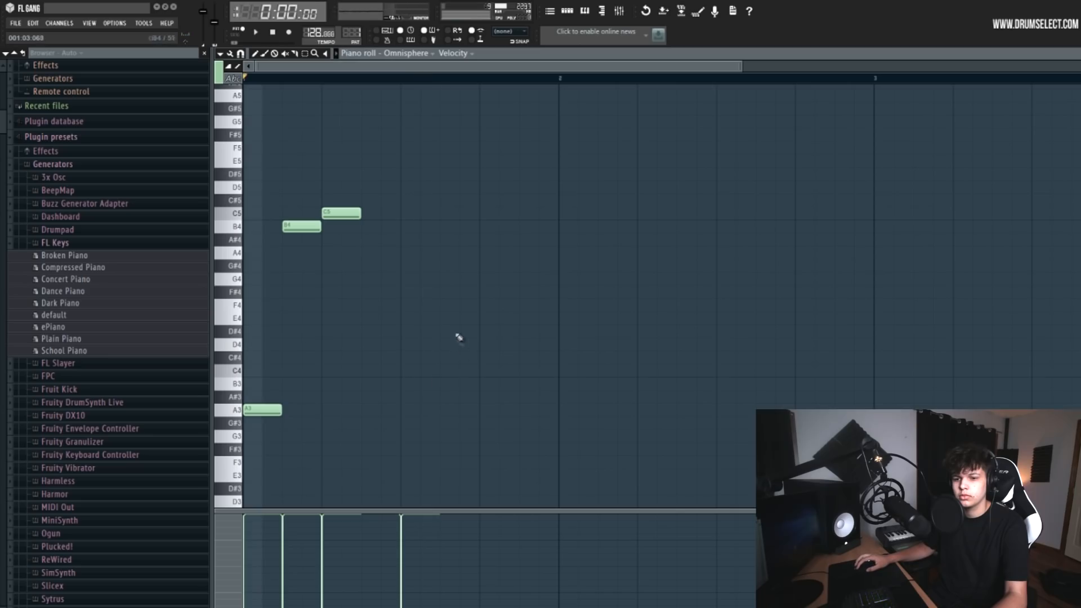
{"action": "left_click_drag", "start_coordinate": [445, 305], "coordinate": [445, 318]}
{"action": "left_click", "coordinate": [484, 241]}
{"action": "left_click_drag", "start_coordinate": [488, 244], "coordinate": [487, 217]}
{"action": "key", "text": "space"}
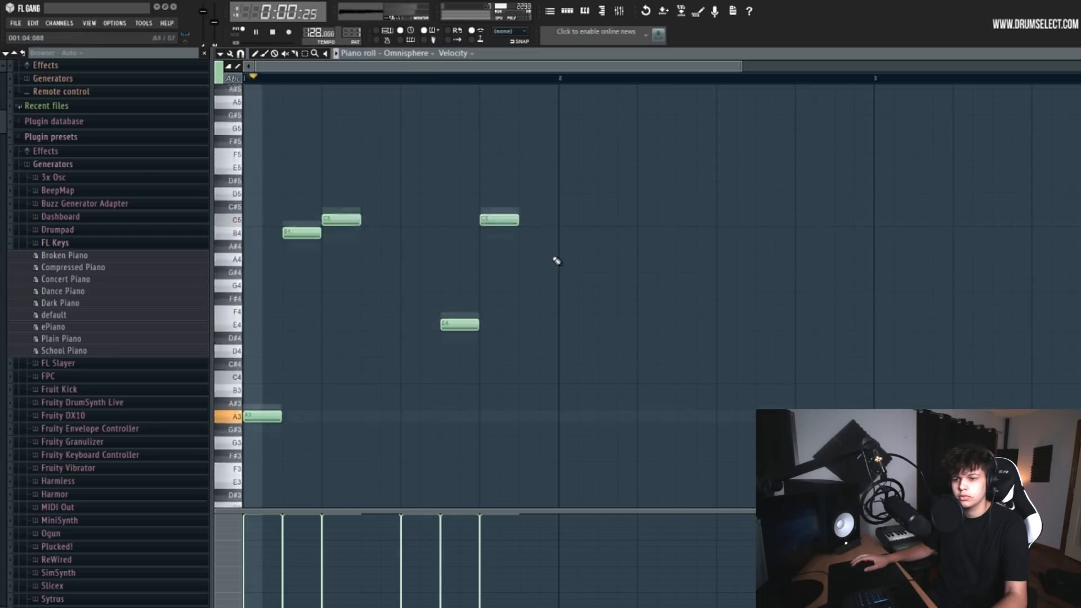
{"action": "scroll", "coordinate": [556, 258], "scroll_direction": "up", "scroll_amount": 3}
{"action": "key", "text": "space"}
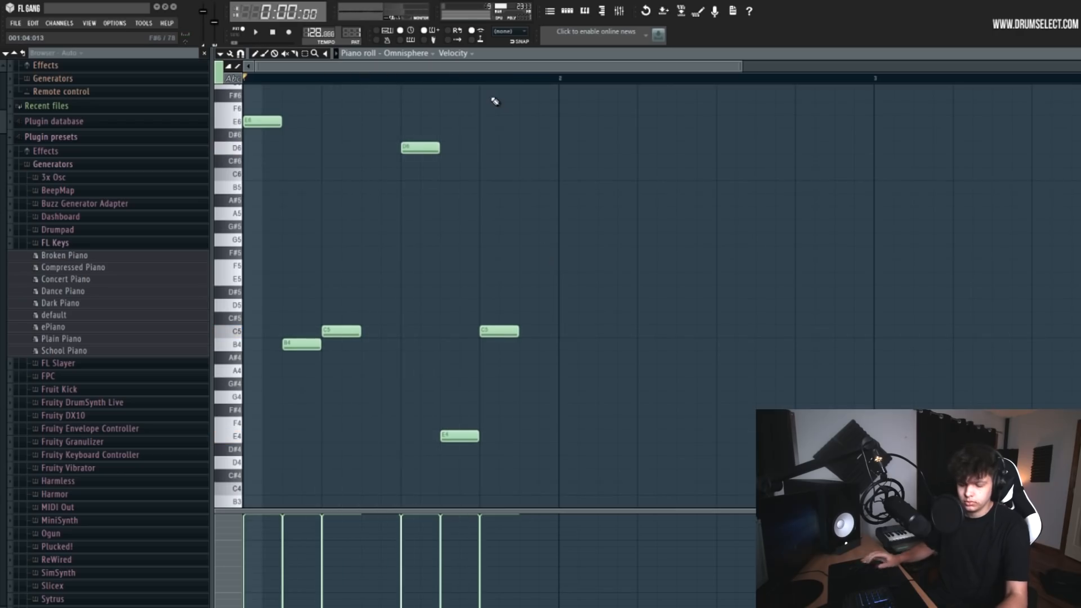
Transpose all the melody notes down two semitones and play them back.
{"action": "key", "text": "ctrl+a"}
{"action": "key", "text": "shift+Down"}
{"action": "key", "text": "shift+Down"}
{"action": "key", "text": "space"}
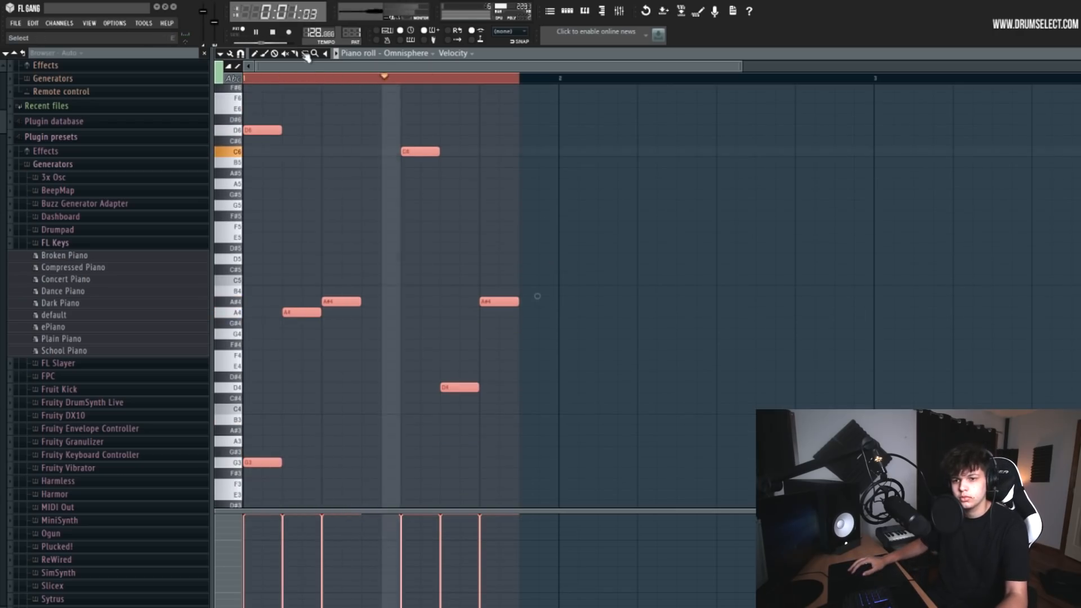
Lower the last note of bar 1 to A4 and play the bar back.
{"action": "right_click", "coordinate": [284, 76]}
{"action": "mouse_move", "coordinate": [509, 304]}
{"action": "left_mouse_down"}
{"action": "mouse_move", "coordinate": [511, 327]}
{"action": "mouse_move", "coordinate": [513, 278]}
{"action": "mouse_move", "coordinate": [514, 316]}
{"action": "left_mouse_up"}
{"action": "key", "text": "space"}
{"action": "key", "text": "space"}
{"action": "key", "text": "space"}
Place A#4 on beat 2 of bar 2, followed by G3 and an A5 on beat 3.
{"action": "left_click", "coordinate": [655, 302]}
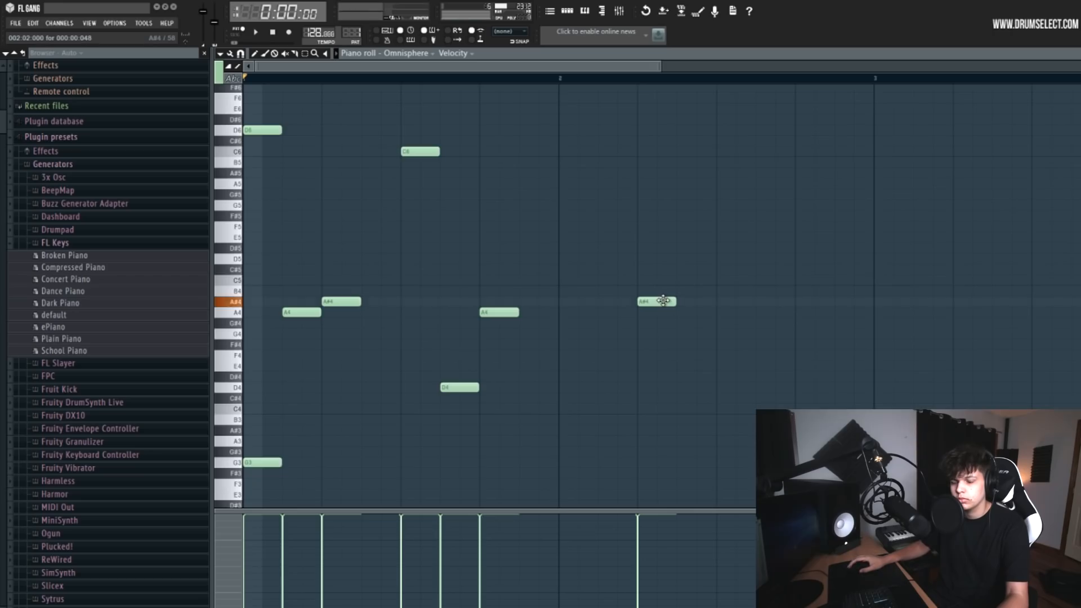
{"action": "scroll", "coordinate": [760, 380], "scroll_direction": "down", "scroll_amount": 3}
{"action": "left_click_drag", "start_coordinate": [731, 377], "coordinate": [692, 398]}
{"action": "left_click_drag", "start_coordinate": [794, 203], "coordinate": [732, 110]}
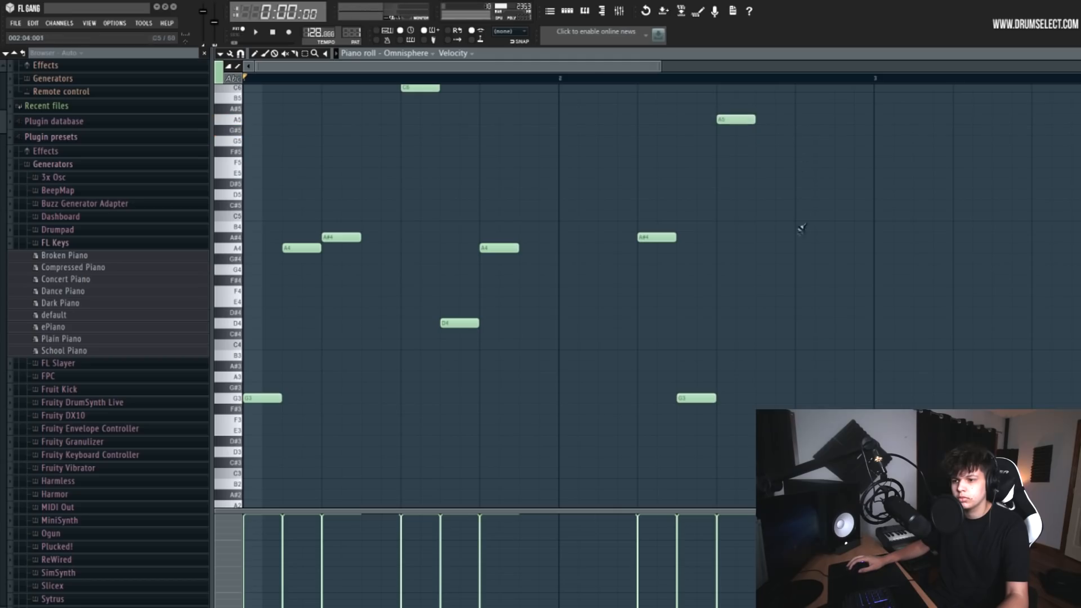
Finish bar 2 with A#4 after the A5, and D4 and G5 together on beat 4.
{"action": "left_click_drag", "start_coordinate": [828, 236], "coordinate": [791, 236]}
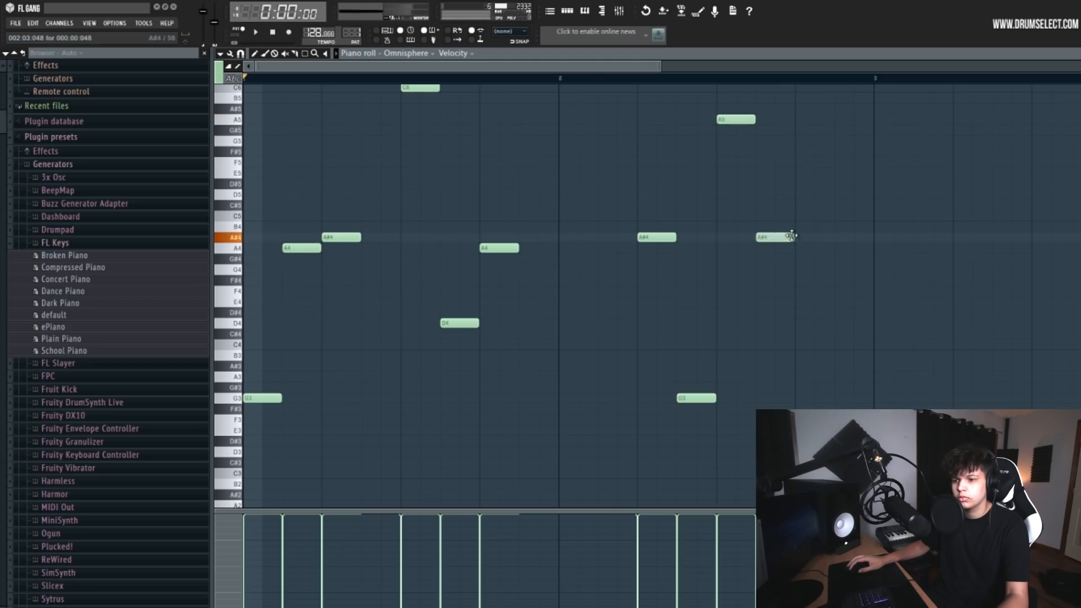
{"action": "left_click_drag", "start_coordinate": [836, 313], "coordinate": [816, 324]}
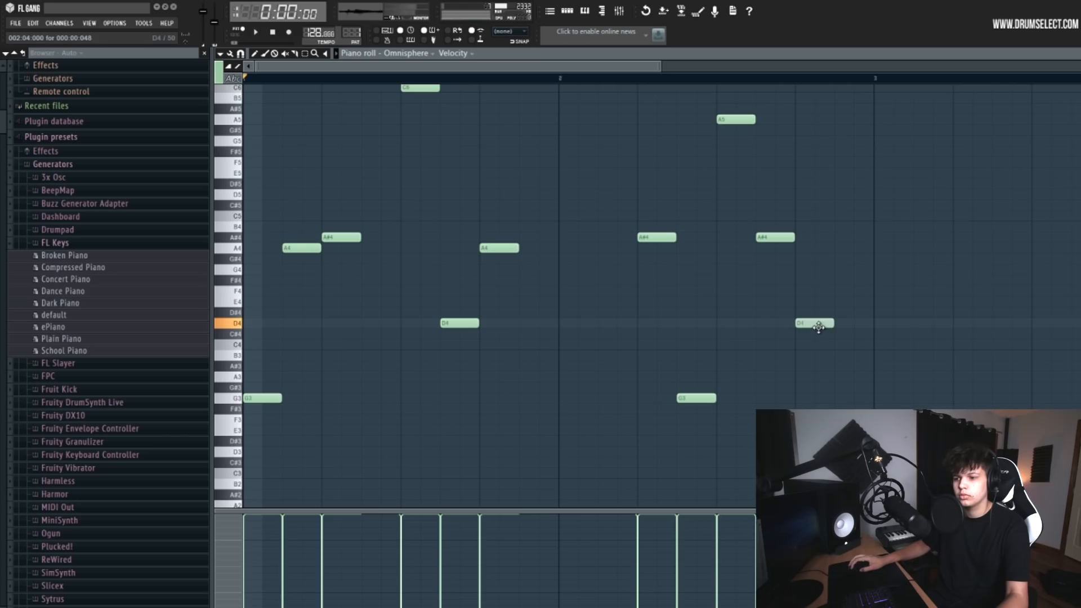
{"action": "left_click_drag", "start_coordinate": [862, 177], "coordinate": [816, 140]}
Listen to the melody, check the mixer and play the four-bar pattern.
{"action": "key", "text": "space"}
{"action": "left_click", "coordinate": [619, 10]}
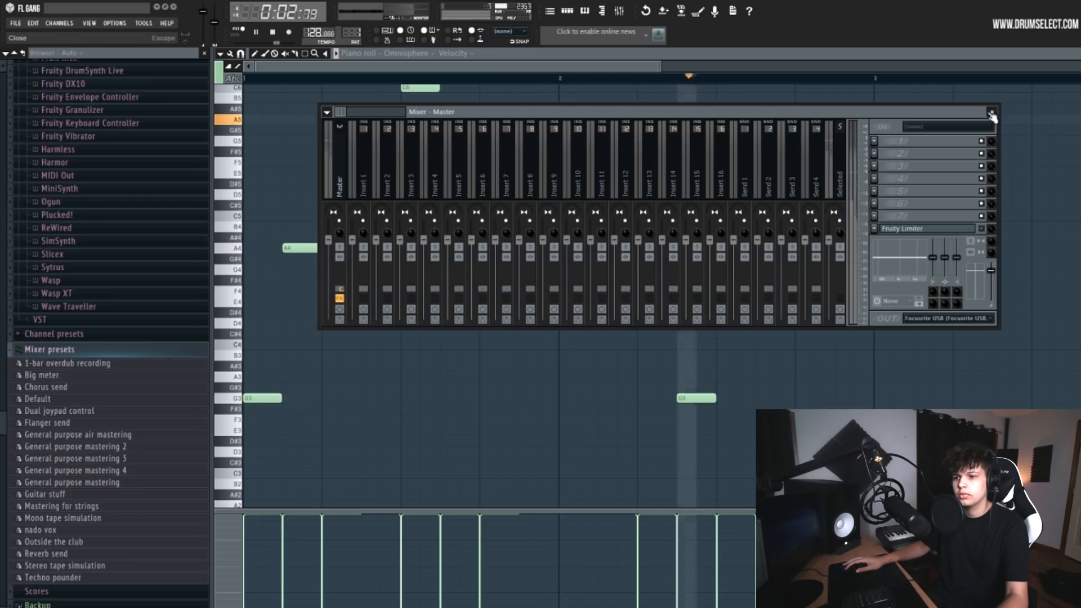
{"action": "left_click", "coordinate": [992, 115]}
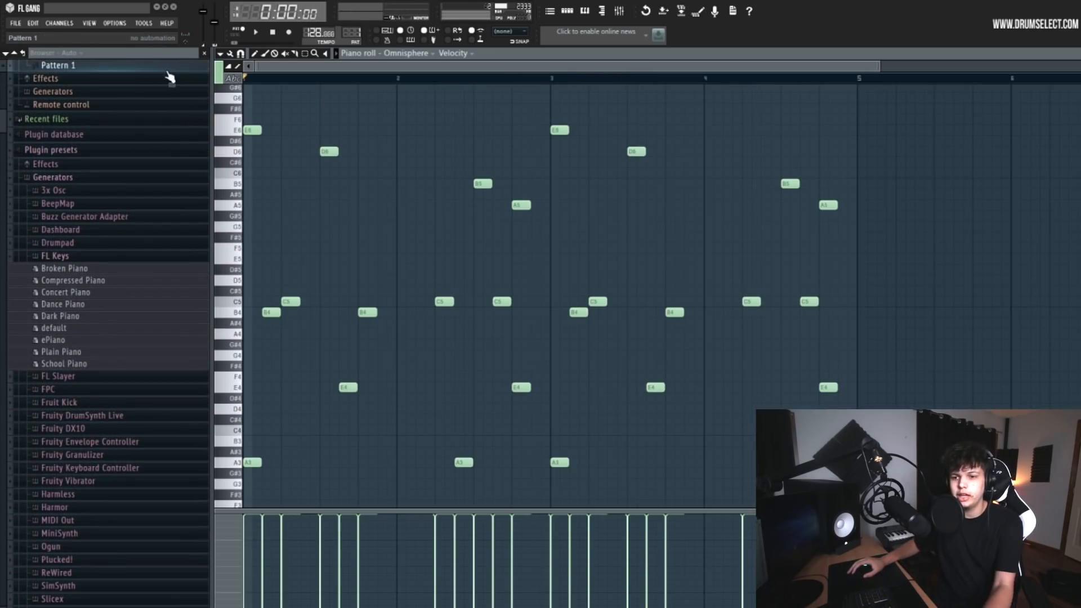
{"action": "key", "text": "space"}
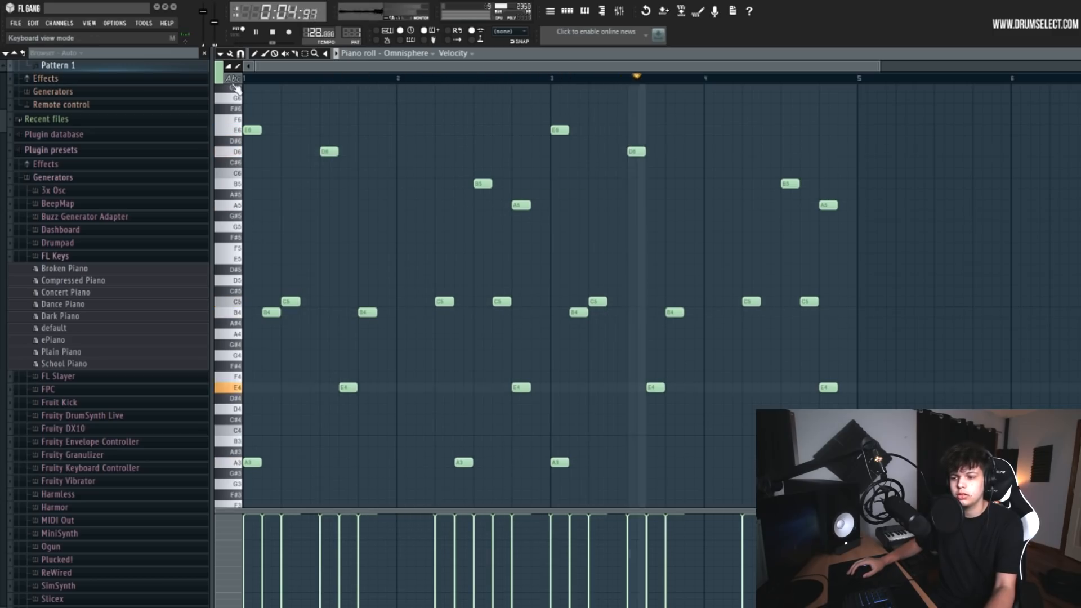
{"action": "key", "text": "space"}
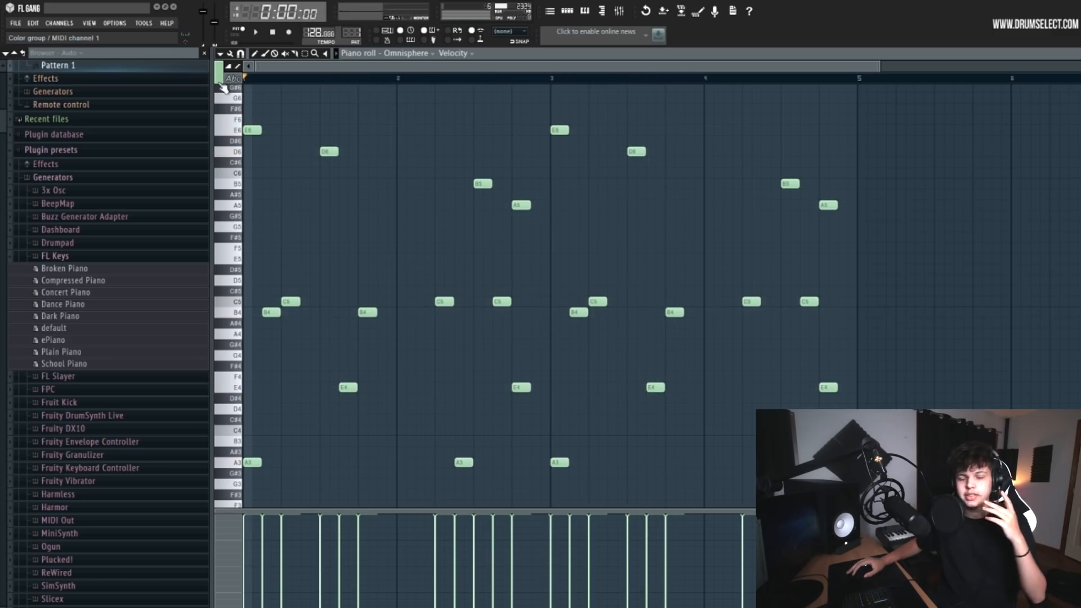
Route the Omnisphere channel to the first mixer insert and play the pattern.
{"action": "left_click", "coordinate": [620, 13]}
{"action": "right_click", "coordinate": [362, 180]}
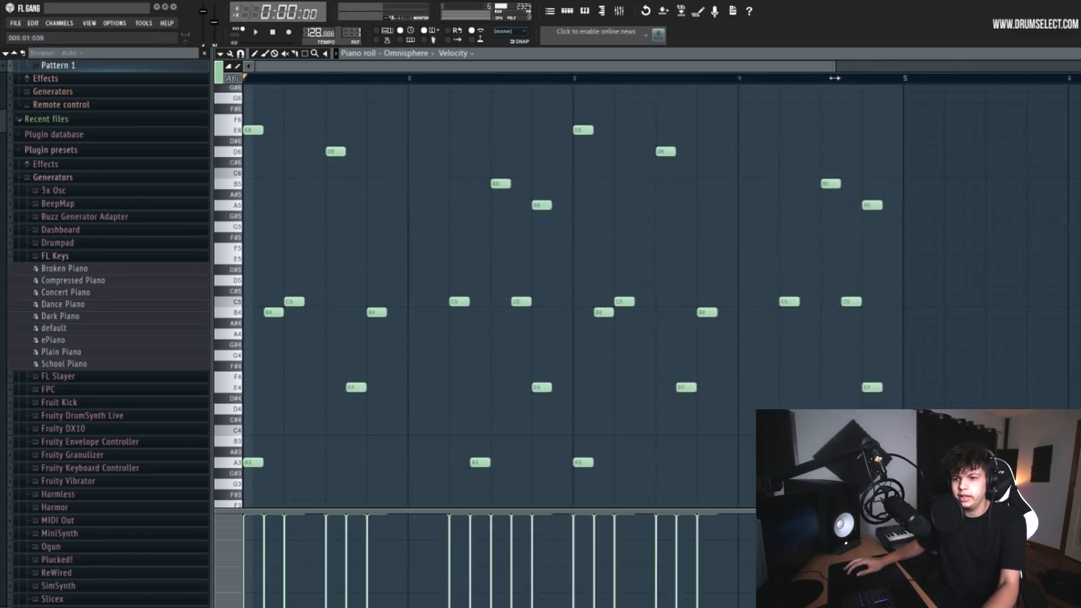
{"action": "left_click_drag", "start_coordinate": [835, 78], "coordinate": [903, 78]}
{"action": "key", "text": "space"}
{"action": "key", "text": "space"}
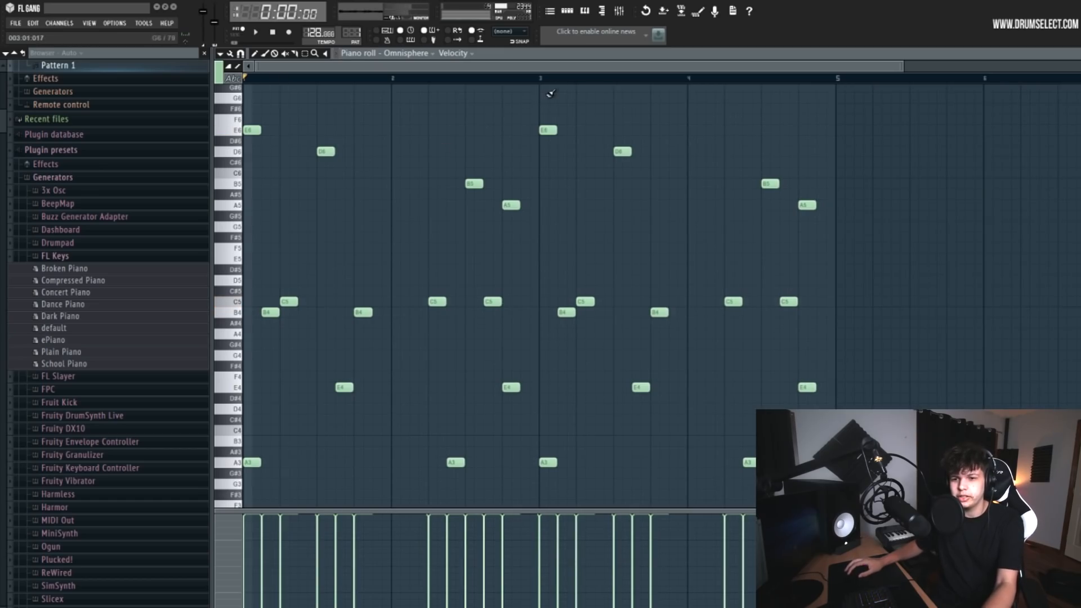
Load Gross Beat into the first effect slot of the Omnisphere mixer track.
{"action": "left_click", "coordinate": [619, 10]}
{"action": "left_click_drag", "start_coordinate": [428, 116], "coordinate": [411, 230]}
{"action": "left_click", "coordinate": [842, 255]}
{"action": "mouse_move", "coordinate": [855, 259]}
{"action": "left_click", "coordinate": [1051, 203]}
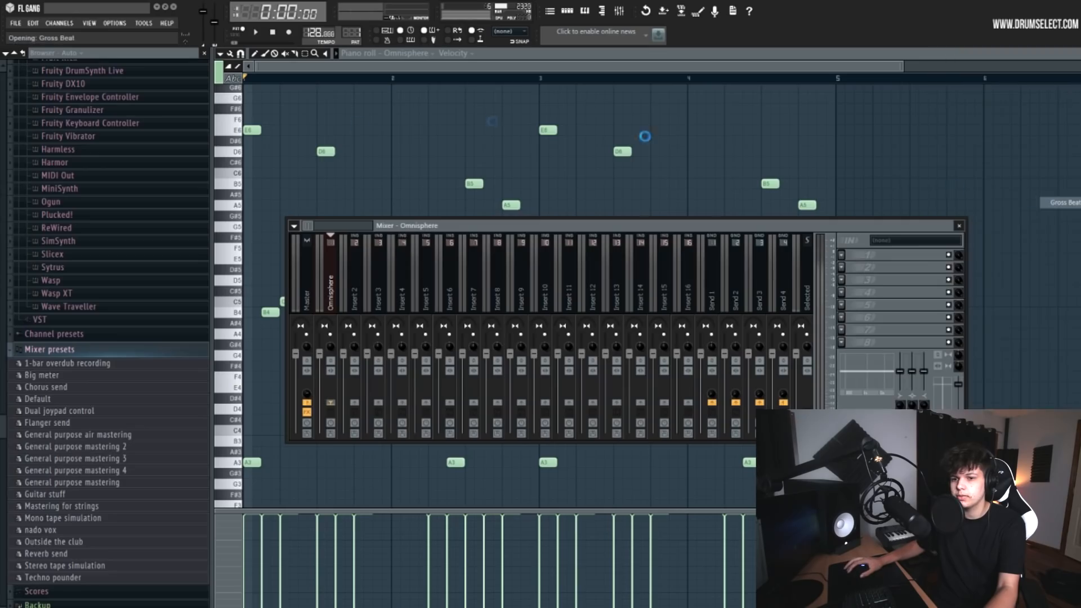
Load Gross Beat's Momentary preset, pick one of its effect slots and close the plugin window.
{"action": "left_click", "coordinate": [233, 133]}
{"action": "mouse_move", "coordinate": [248, 165]}
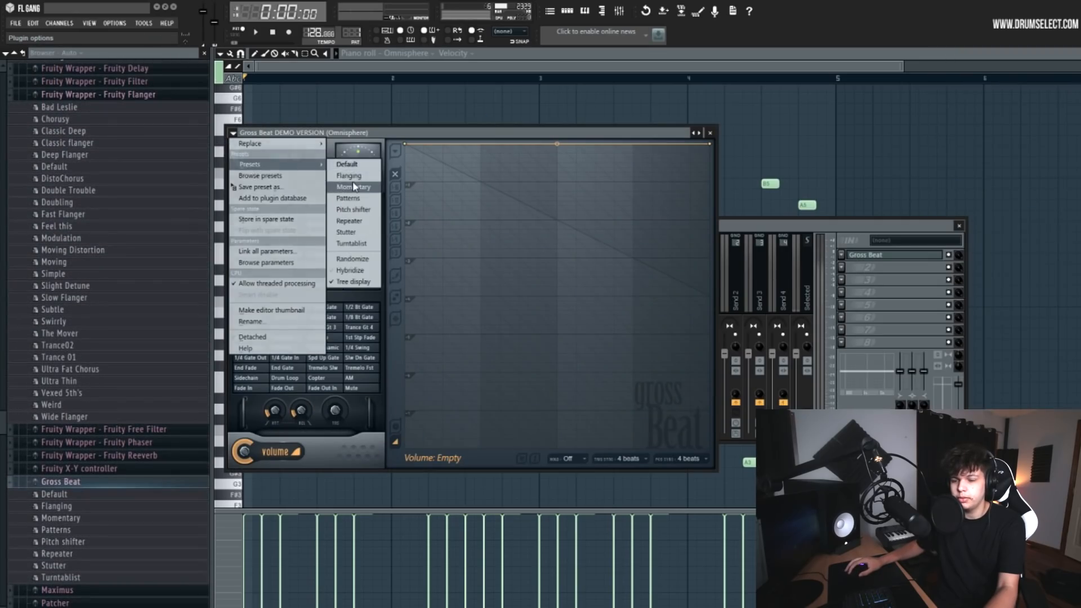
{"action": "left_click", "coordinate": [354, 186]}
{"action": "left_click", "coordinate": [323, 275]}
{"action": "left_click", "coordinate": [711, 133]}
{"action": "left_click_drag", "start_coordinate": [737, 225], "coordinate": [615, 159]}
Play back the four-bar melody through Gross Beat to judge the effect.
{"action": "left_click", "coordinate": [786, 192]}
{"action": "left_click", "coordinate": [786, 191]}
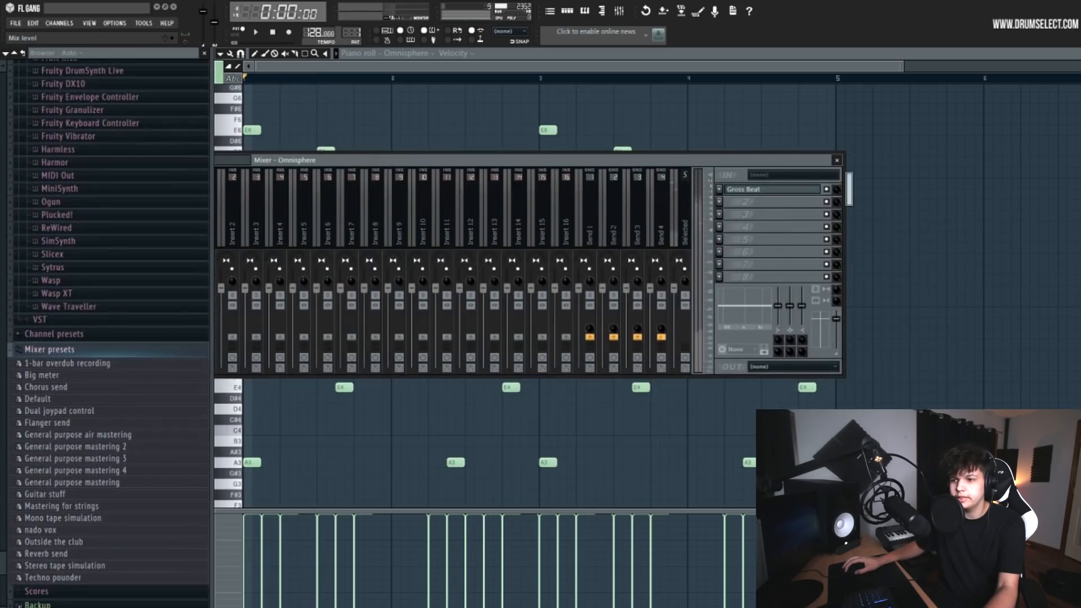
{"action": "key", "text": "space"}
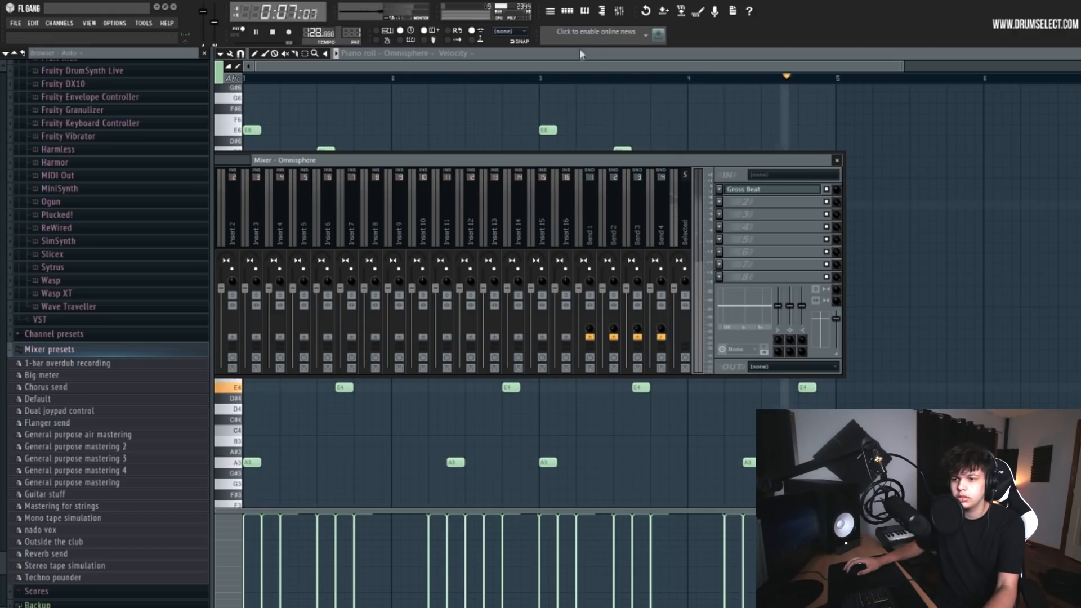
{"action": "key", "text": "space"}
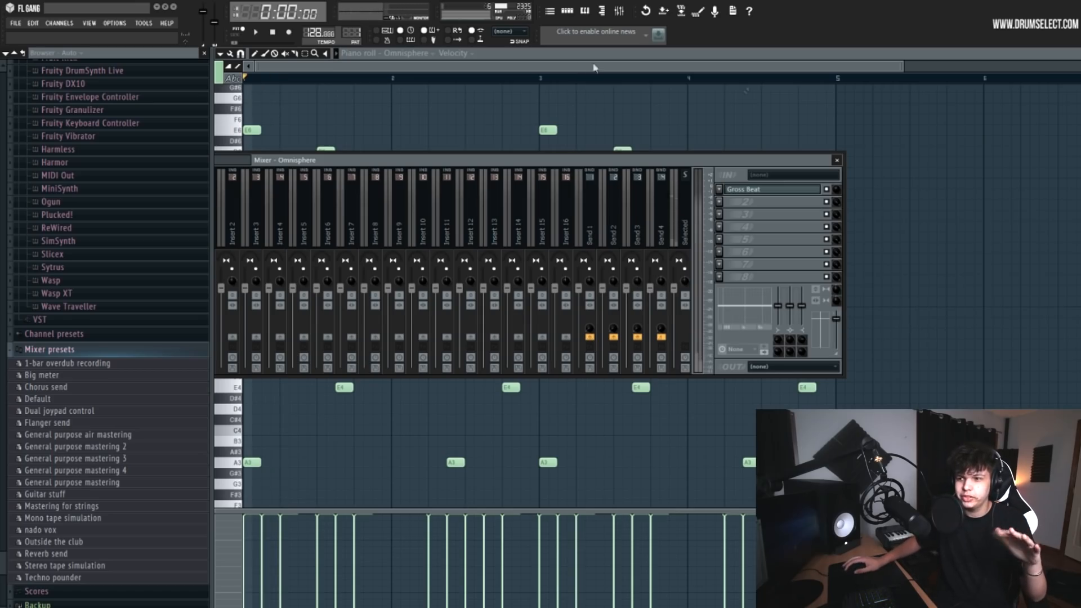
{"action": "left_click_drag", "start_coordinate": [901, 66], "coordinate": [795, 67]}
{"action": "key", "text": "space"}
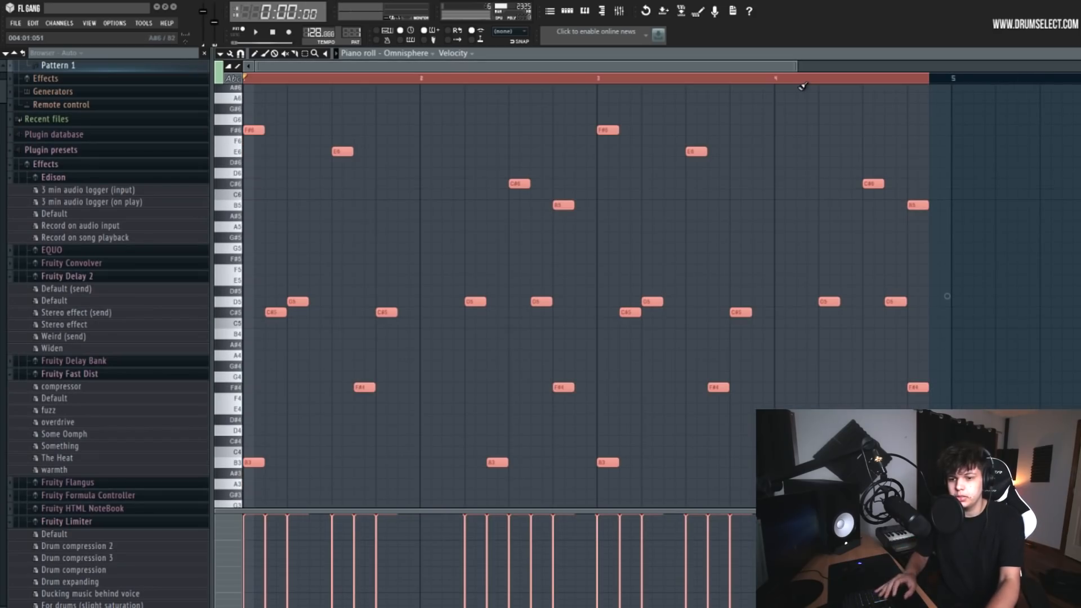
{"action": "left_click", "coordinate": [306, 53]}
{"action": "left_click", "coordinate": [306, 80]}
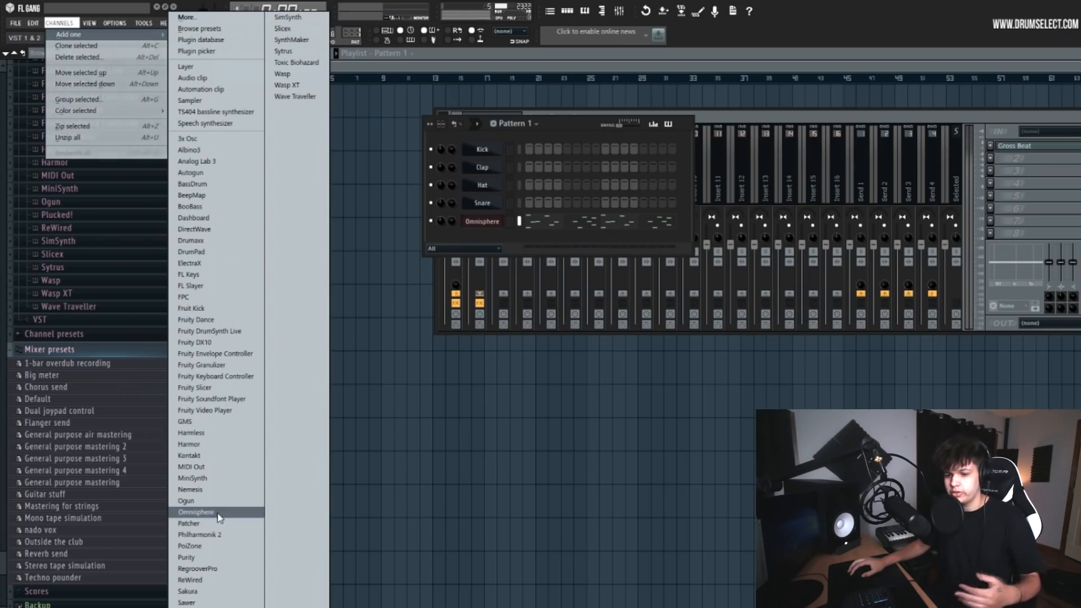
Add a second Omnisphere channel, place its window beside the channel rack and start playing the pattern.
{"action": "left_click", "coordinate": [216, 512]}
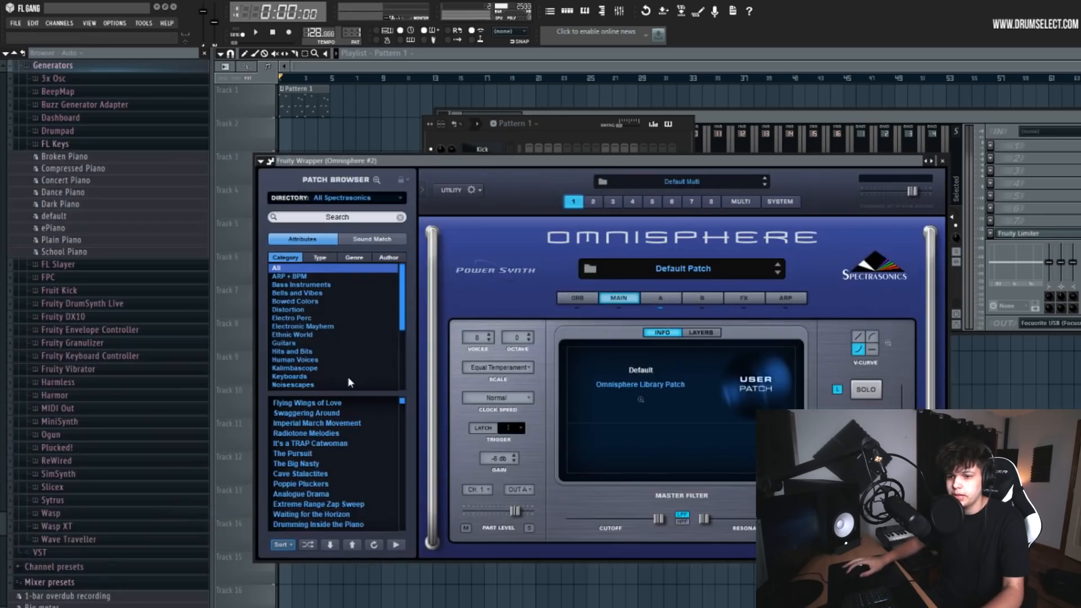
{"action": "left_click_drag", "start_coordinate": [408, 161], "coordinate": [751, 148]}
{"action": "left_click", "coordinate": [580, 123]}
{"action": "key", "text": "space"}
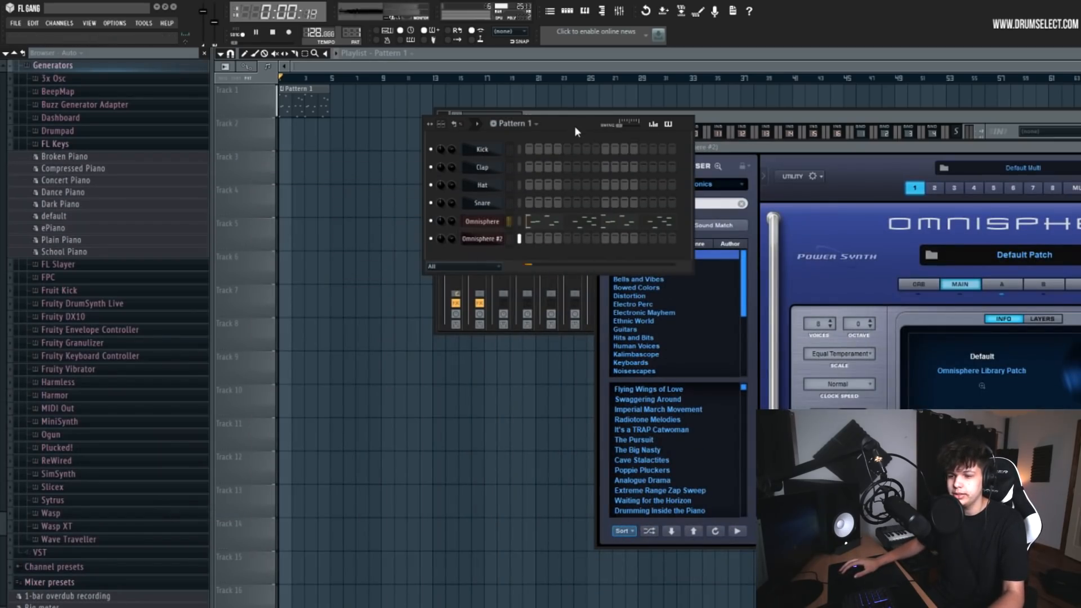
Stop playback and filter the patches of the second Omnisphere channel by the Retro Land category.
{"action": "left_click", "coordinate": [719, 147]}
{"action": "key", "text": "space"}
{"action": "left_click_drag", "start_coordinate": [749, 308], "coordinate": [743, 347]}
{"action": "scroll", "coordinate": [676, 337], "scroll_direction": "down", "scroll_amount": 1}
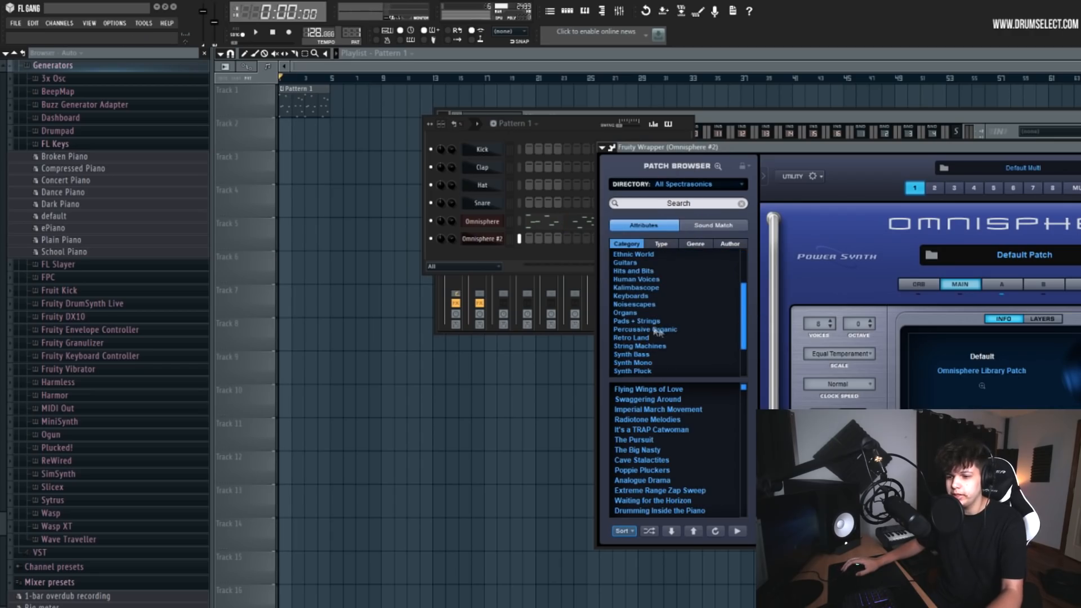
{"action": "left_click", "coordinate": [649, 338]}
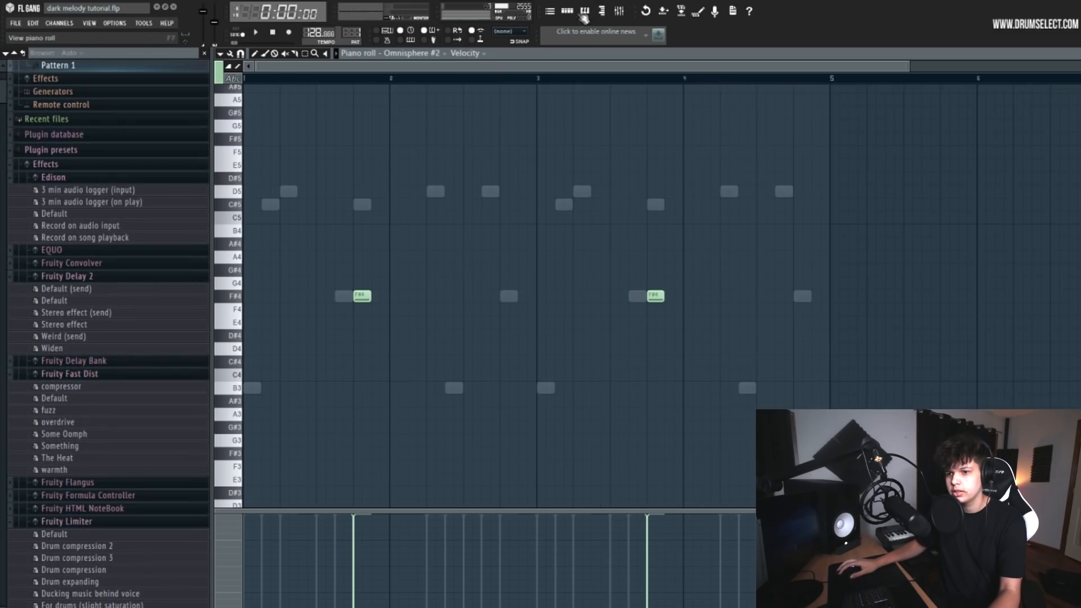
Leave the piano roll and solo the two Omnisphere channels in turn to compare them.
{"action": "left_click", "coordinate": [586, 12]}
{"action": "right_click", "coordinate": [435, 221]}
{"action": "right_click", "coordinate": [429, 238]}
{"action": "left_click", "coordinate": [433, 243]}
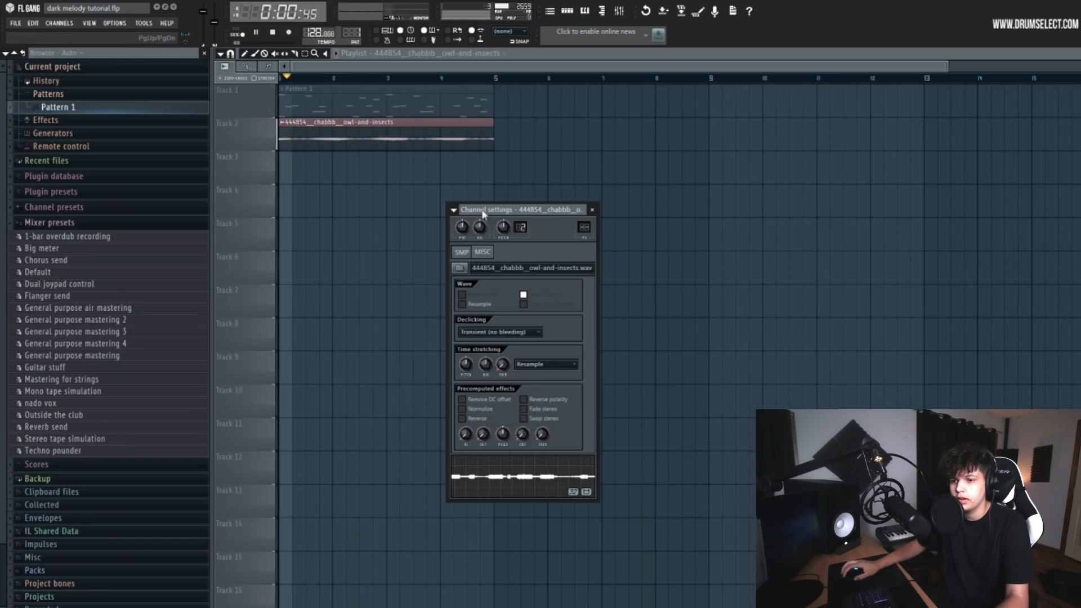
Route the owl-and-insects audio clip to mixer Insert 2 and cut its highest Fruity Parametric EQ 2 band during playback.
{"action": "left_click_drag", "start_coordinate": [482, 213], "coordinate": [575, 197]}
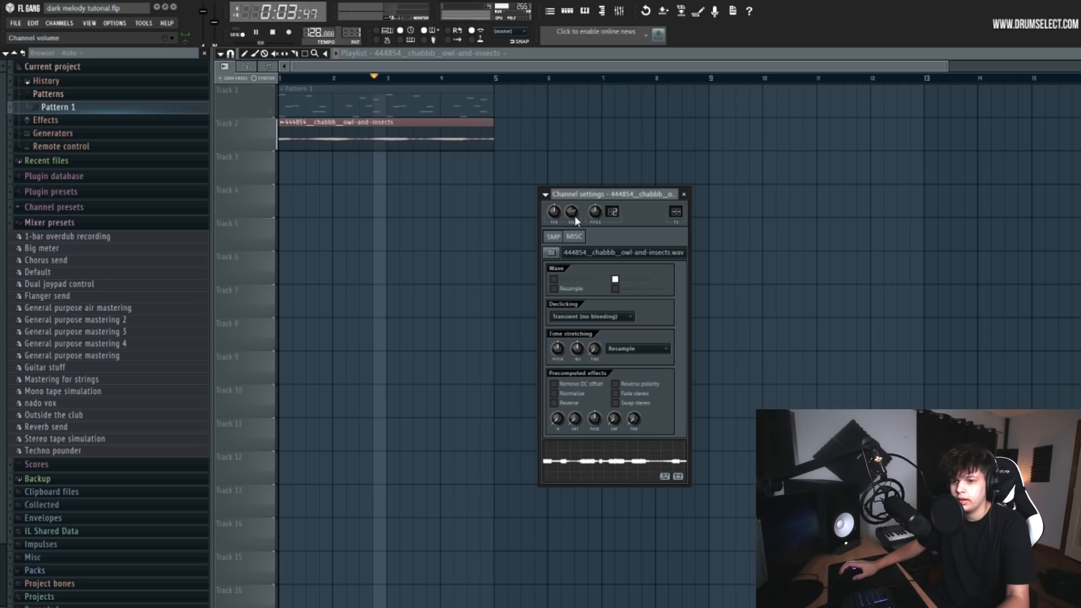
{"action": "left_click_drag", "start_coordinate": [575, 194], "coordinate": [628, 156]}
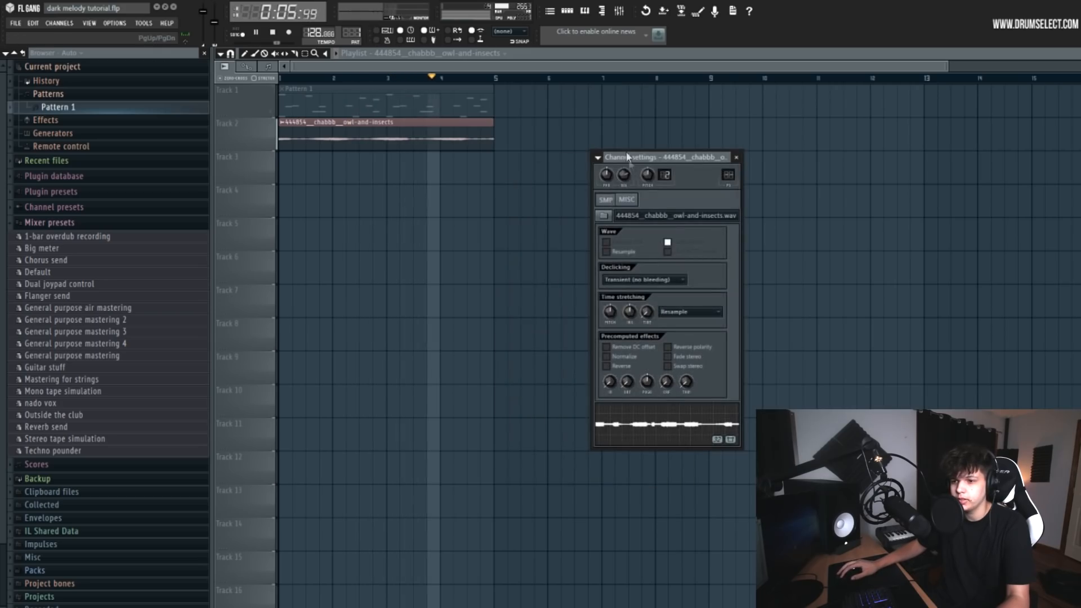
{"action": "key", "text": "space"}
{"action": "key", "text": "F9"}
{"action": "left_click_drag", "start_coordinate": [551, 120], "coordinate": [598, 159]}
{"action": "right_click", "coordinate": [545, 205]}
{"action": "mouse_move", "coordinate": [624, 204]}
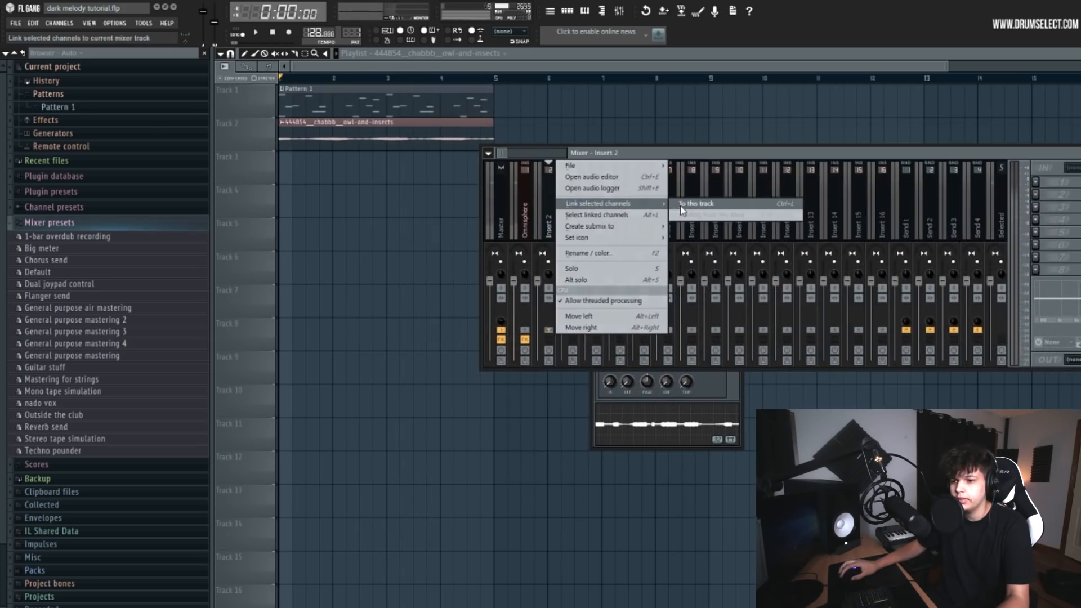
{"action": "left_click", "coordinate": [680, 206]}
{"action": "key", "text": "space"}
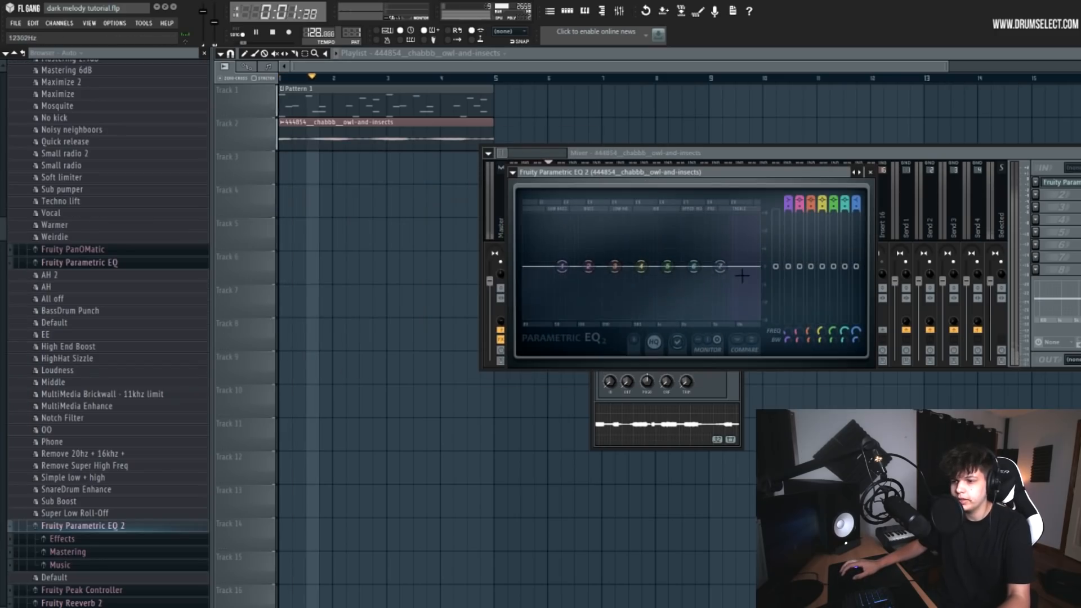
{"action": "left_click_drag", "start_coordinate": [720, 266], "coordinate": [704, 310]}
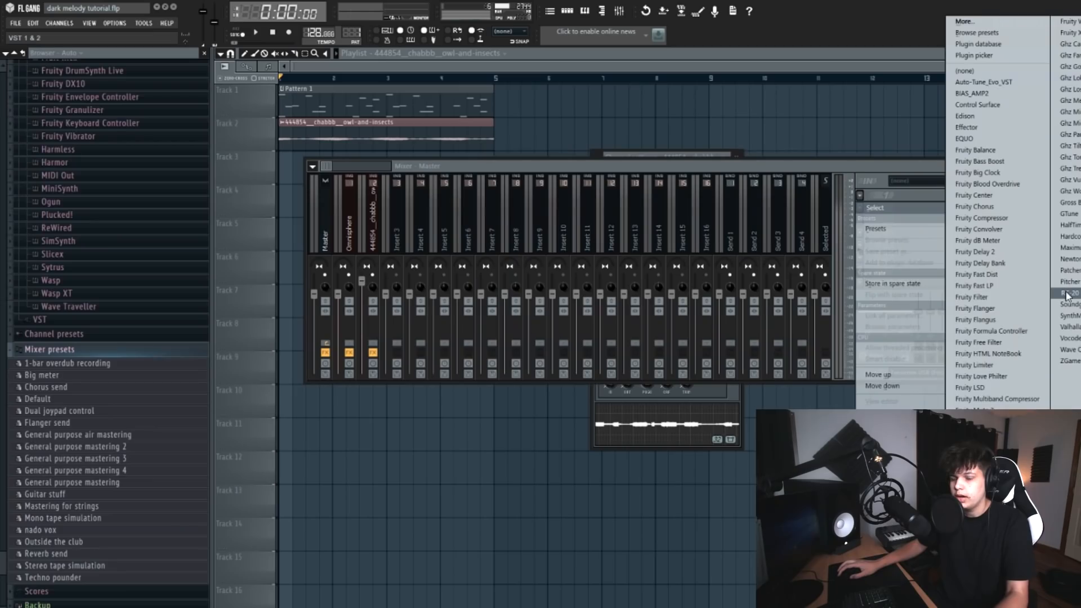
Load RC-20 Retro Color into the first effect slot of the Master track.
{"action": "left_click", "coordinate": [1066, 292]}
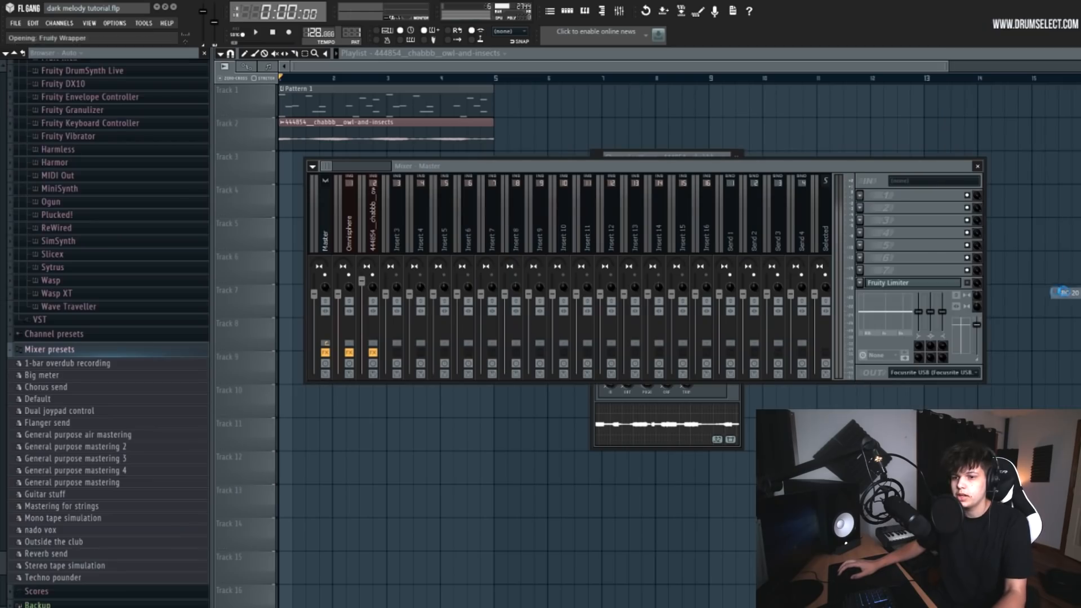
{"action": "left_click_drag", "start_coordinate": [493, 159], "coordinate": [485, 124]}
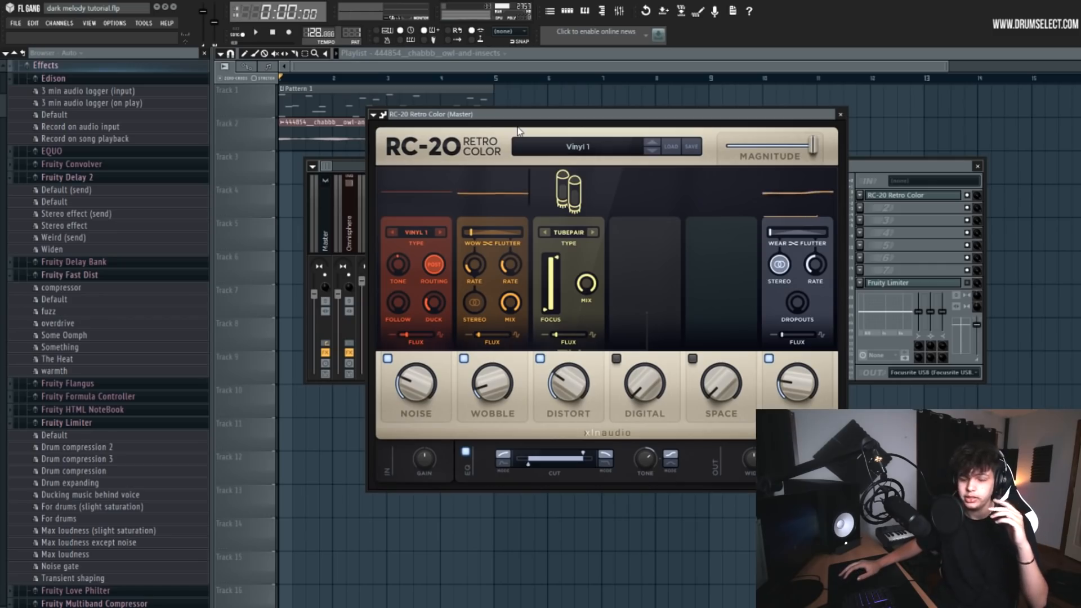
Adjust RC-20 Retro Color while listening: Digital mix 33%, less Noise, Wobble 19%, and a changed output width.
{"action": "left_click_drag", "start_coordinate": [502, 391], "coordinate": [563, 379]}
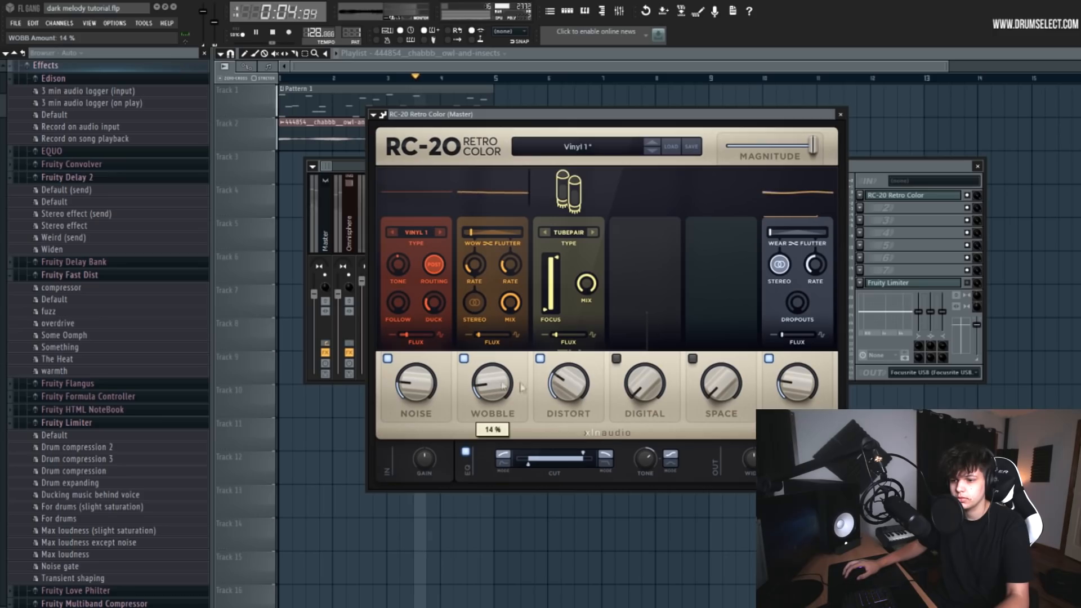
{"action": "left_click_drag", "start_coordinate": [638, 374], "coordinate": [669, 383]}
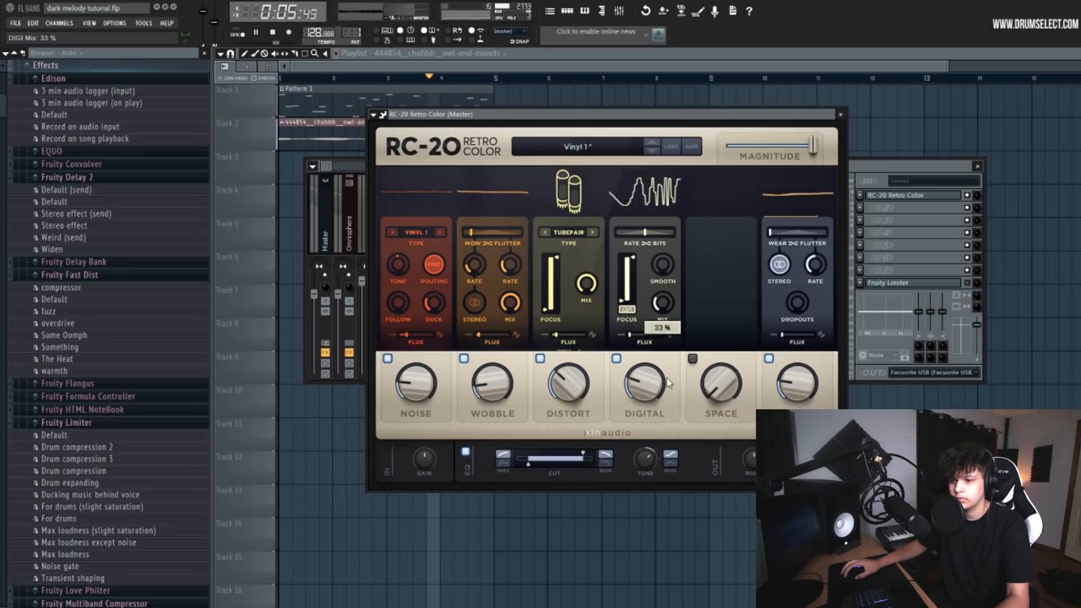
{"action": "left_click", "coordinate": [428, 394]}
{"action": "left_click_drag", "start_coordinate": [427, 392], "coordinate": [428, 402]}
{"action": "left_click_drag", "start_coordinate": [502, 386], "coordinate": [501, 377]}
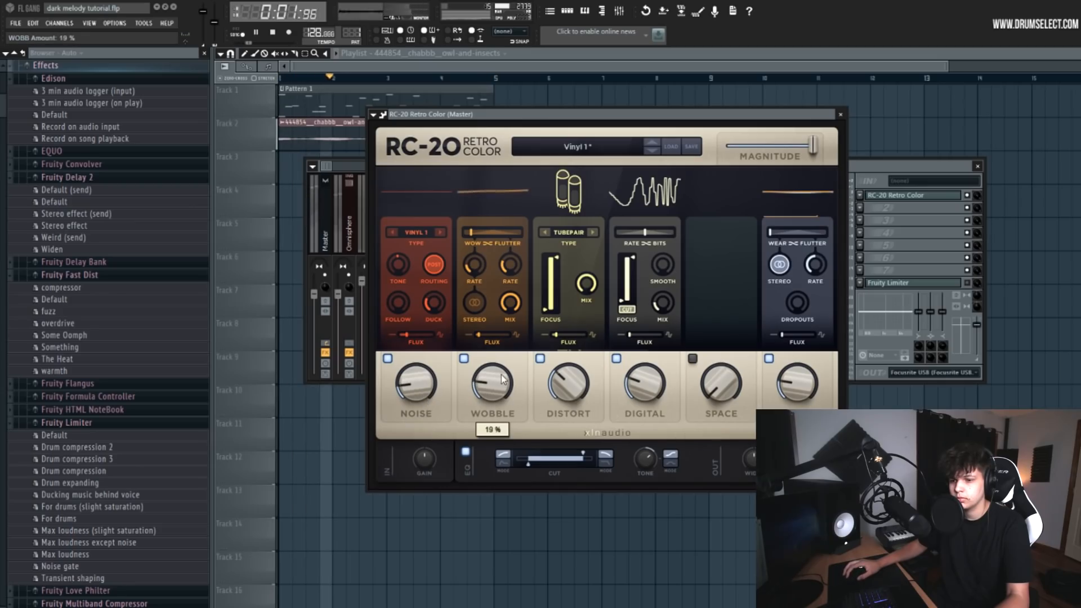
{"action": "left_click_drag", "start_coordinate": [750, 455], "coordinate": [745, 446]}
Open Edison on the Master track and play the song to record the melody with the owl-and-insects clip.
{"action": "left_click_drag", "start_coordinate": [329, 163], "coordinate": [623, 212]}
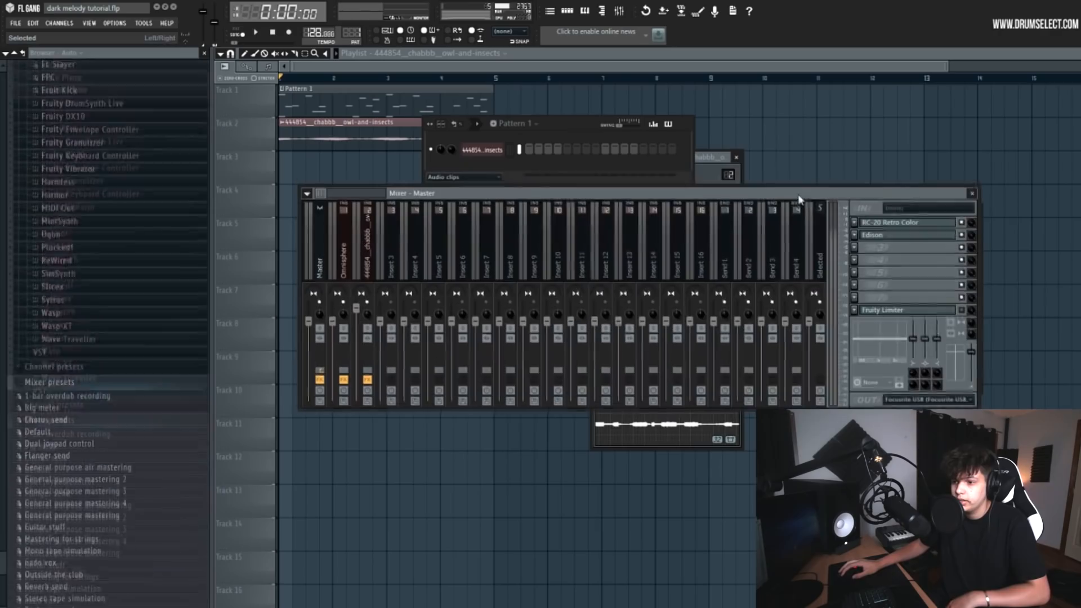
{"action": "left_click", "coordinate": [884, 235]}
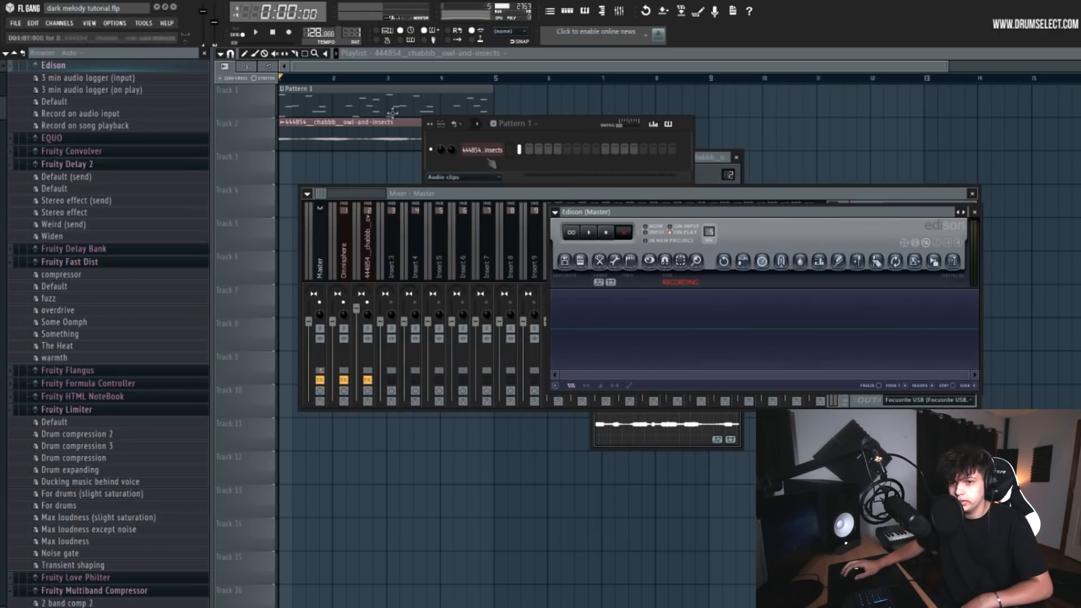
{"action": "key", "text": "space"}
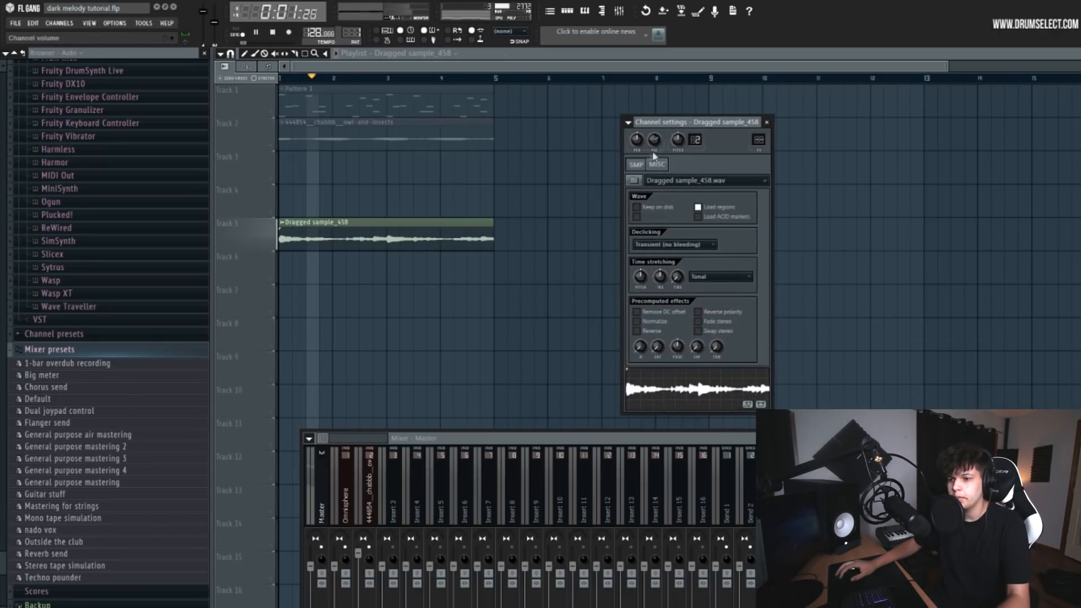
Pitch the Dragged sample_458 clip down by 600 cents and play it back.
{"action": "key", "text": "space"}
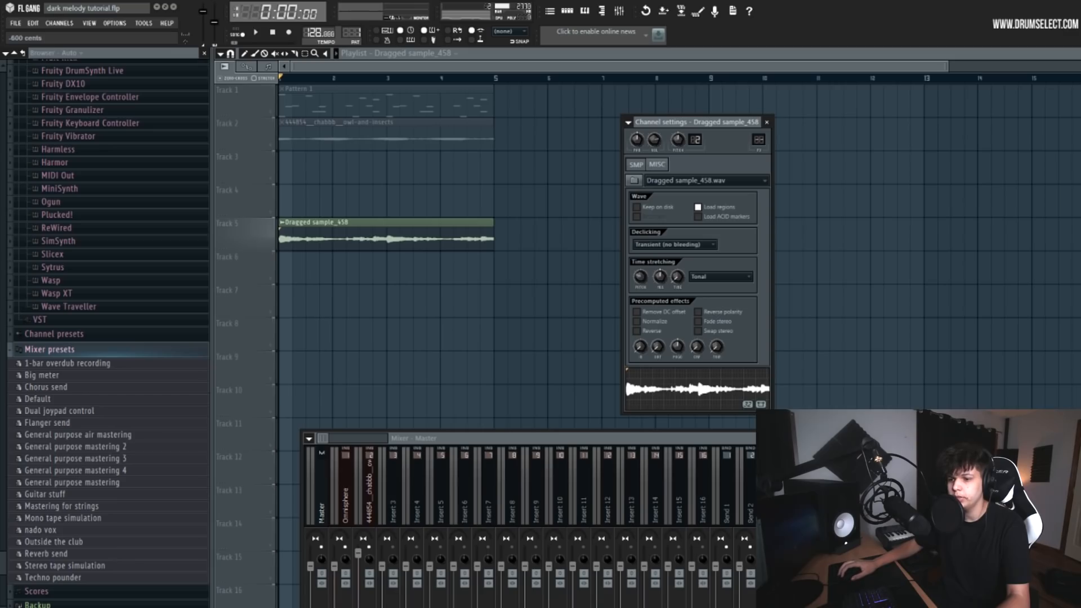
{"action": "key", "text": "space"}
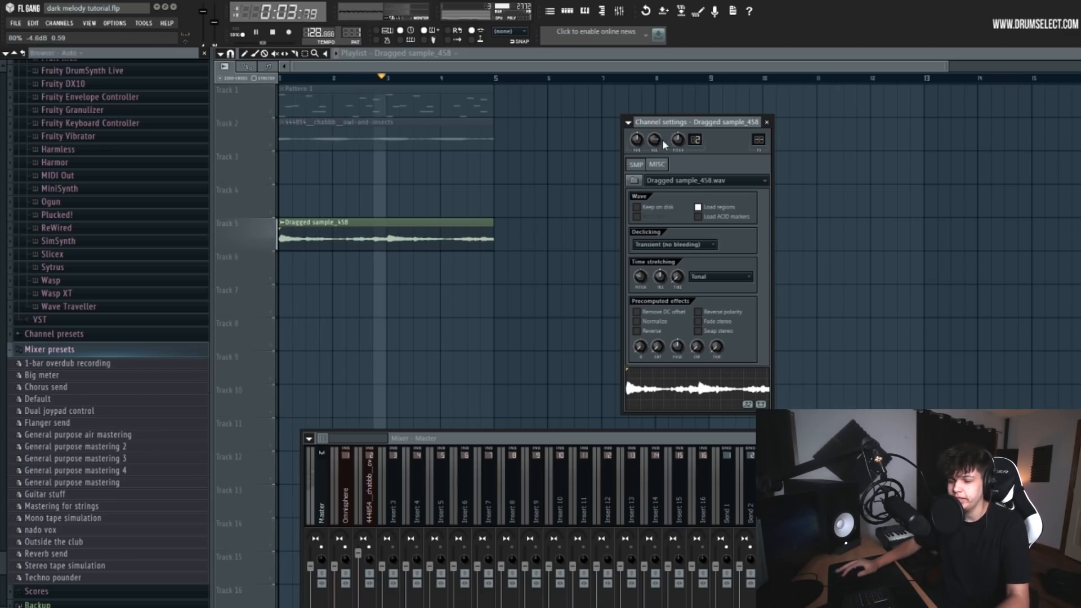
{"action": "left_click_drag", "start_coordinate": [660, 119], "coordinate": [677, 167]}
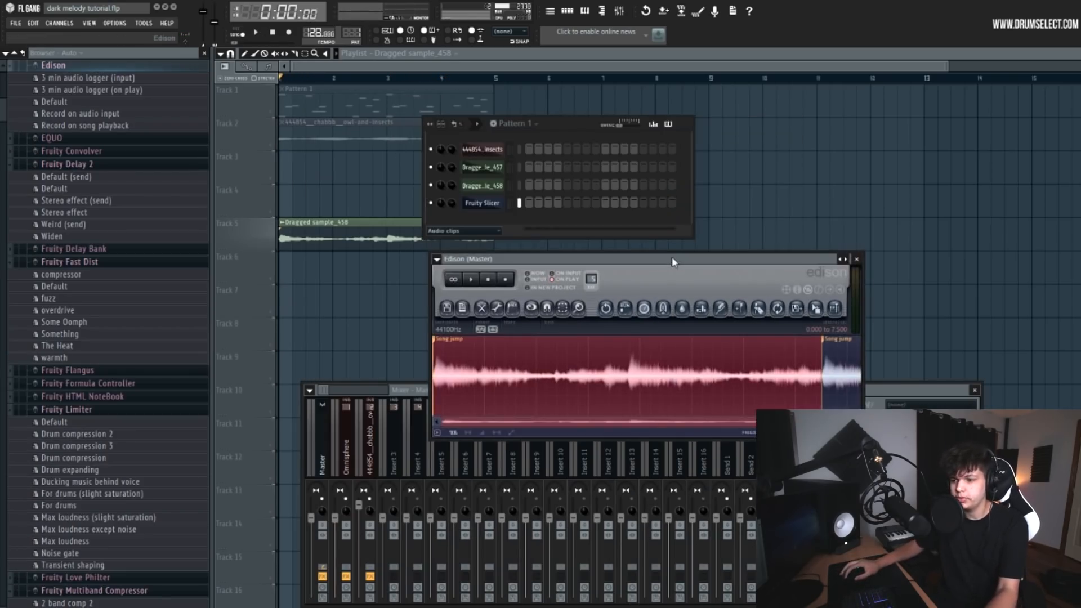
Load the selected Edison audio into the Fruity Slicer channel and slice it by Beat.
{"action": "left_click_drag", "start_coordinate": [671, 255], "coordinate": [686, 287]}
{"action": "left_click_drag", "start_coordinate": [832, 341], "coordinate": [483, 204]}
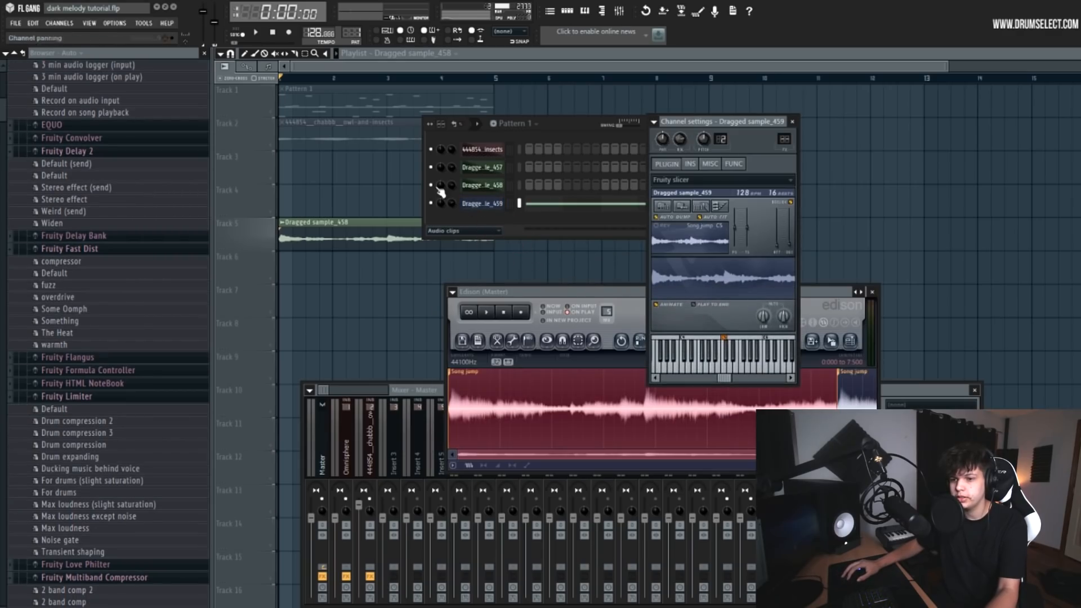
{"action": "left_click", "coordinate": [701, 206]}
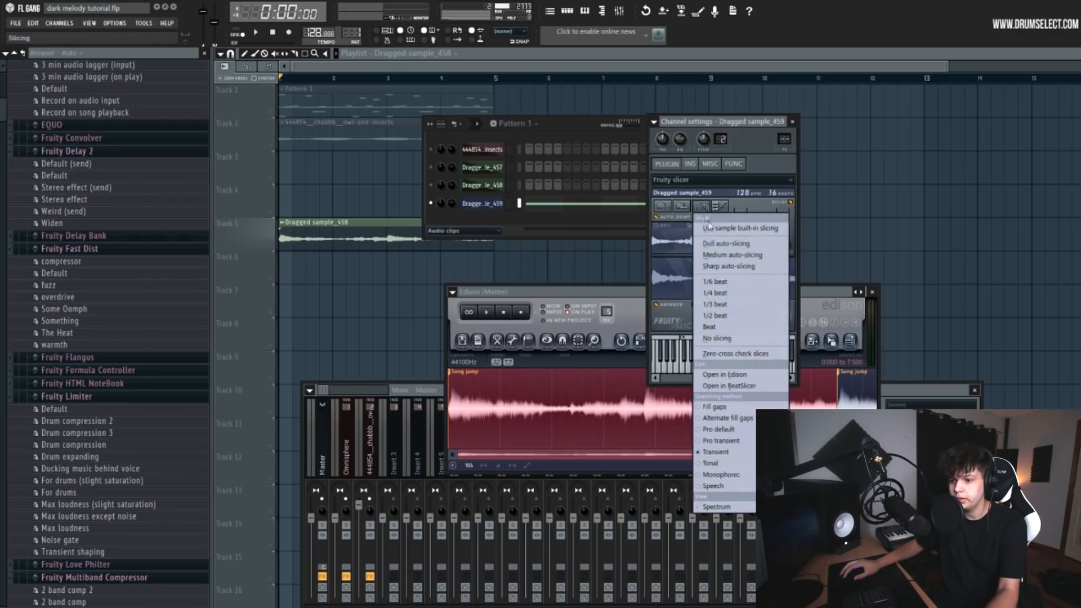
{"action": "left_click", "coordinate": [741, 332]}
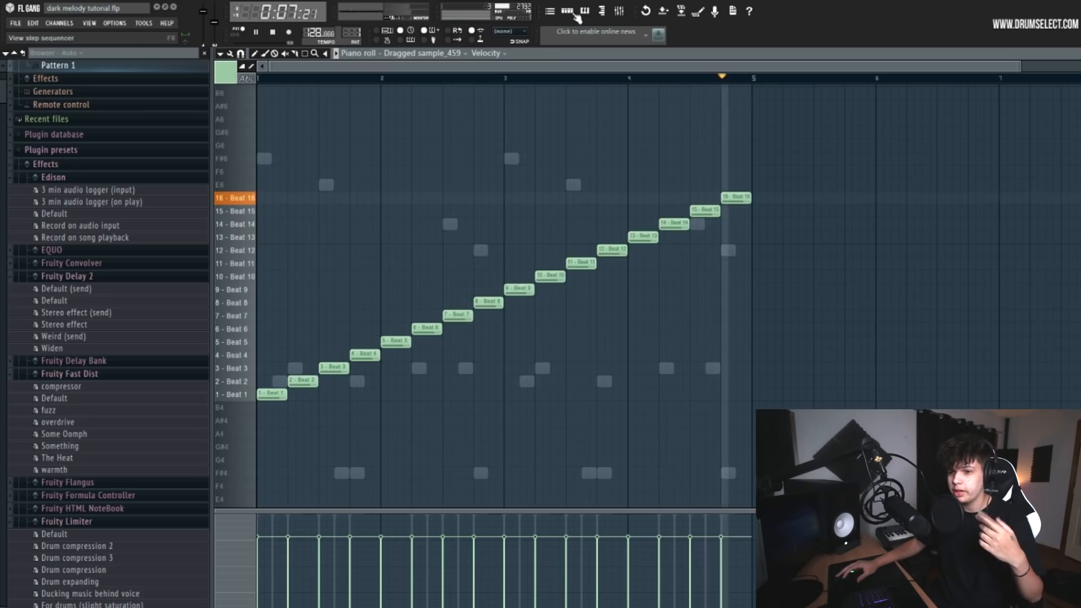
Open the sliced channel's settings, stop playback, and record the slicer pattern with Edison on the Master track.
{"action": "left_click", "coordinate": [575, 15]}
{"action": "left_click", "coordinate": [482, 310]}
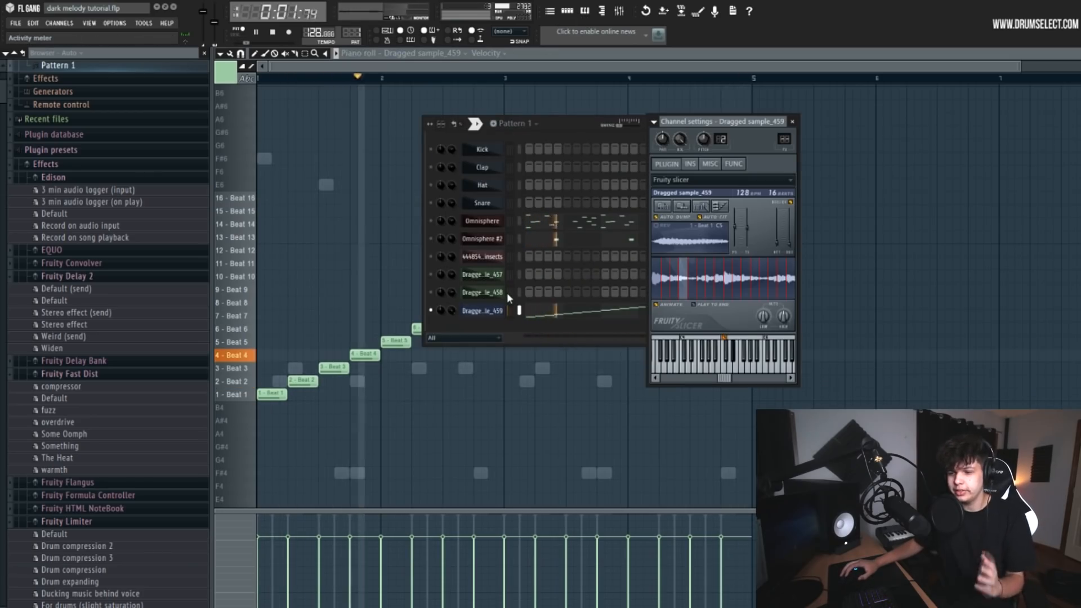
{"action": "key", "text": "space"}
{"action": "left_click_drag", "start_coordinate": [1020, 67], "coordinate": [833, 70]}
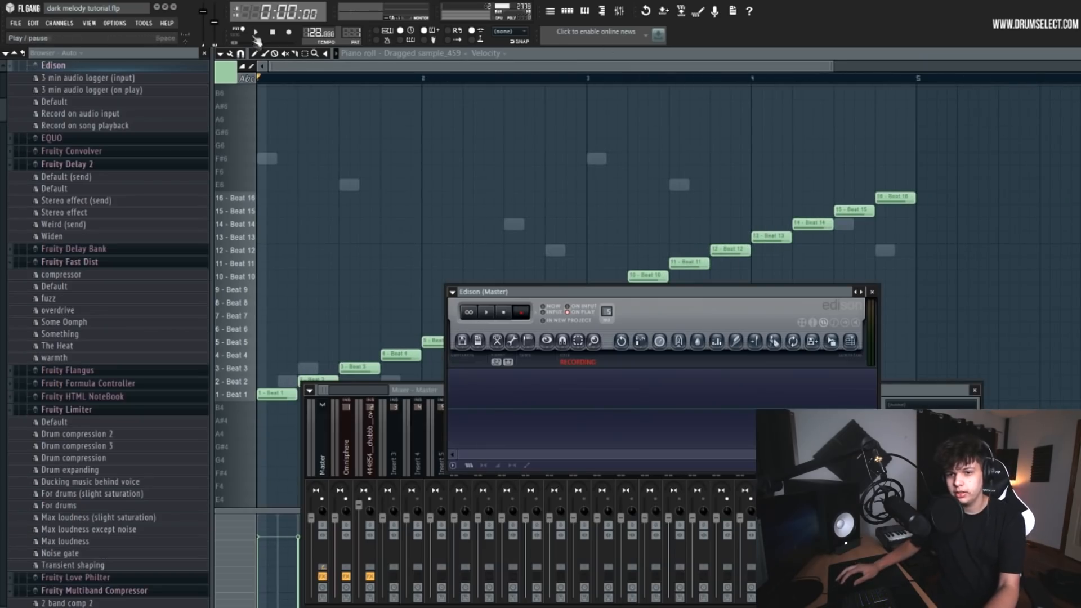
{"action": "left_click", "coordinate": [256, 32]}
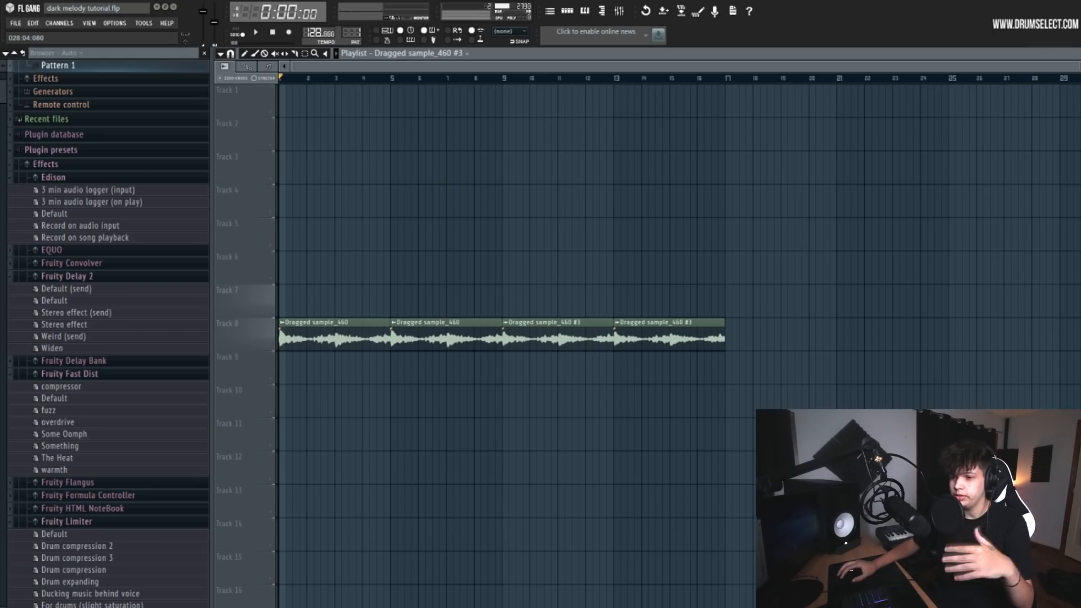
Play the Dragged sample_460 arrangement from the start and again from bar 9 to compare the two halves.
{"action": "left_click_drag", "start_coordinate": [1077, 66], "coordinate": [826, 104]}
{"action": "key", "text": "space"}
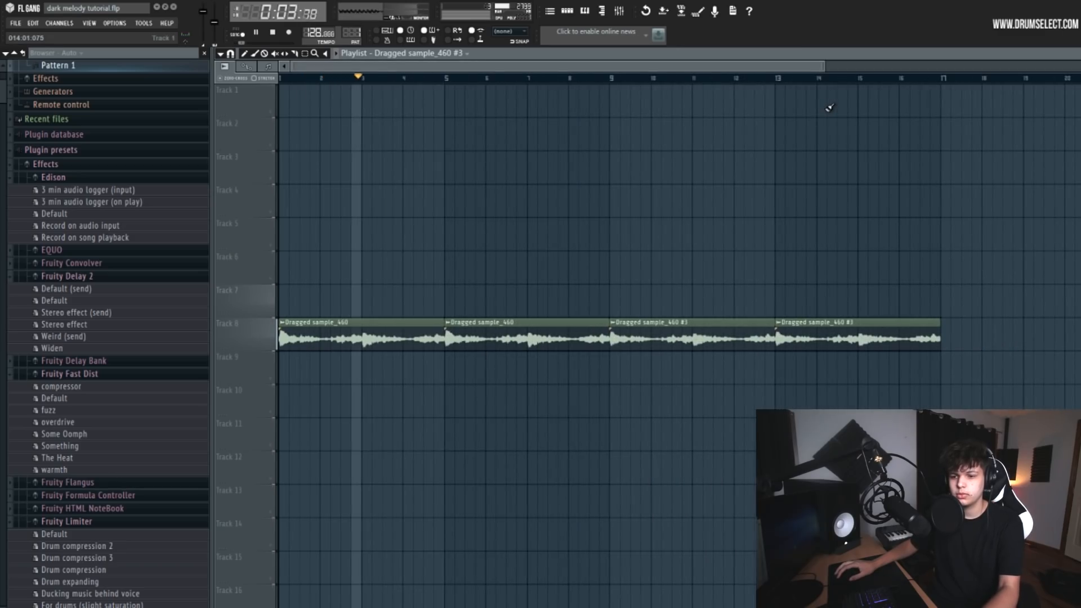
{"action": "key", "text": "space"}
{"action": "left_click", "coordinate": [612, 78]}
{"action": "key", "text": "space"}
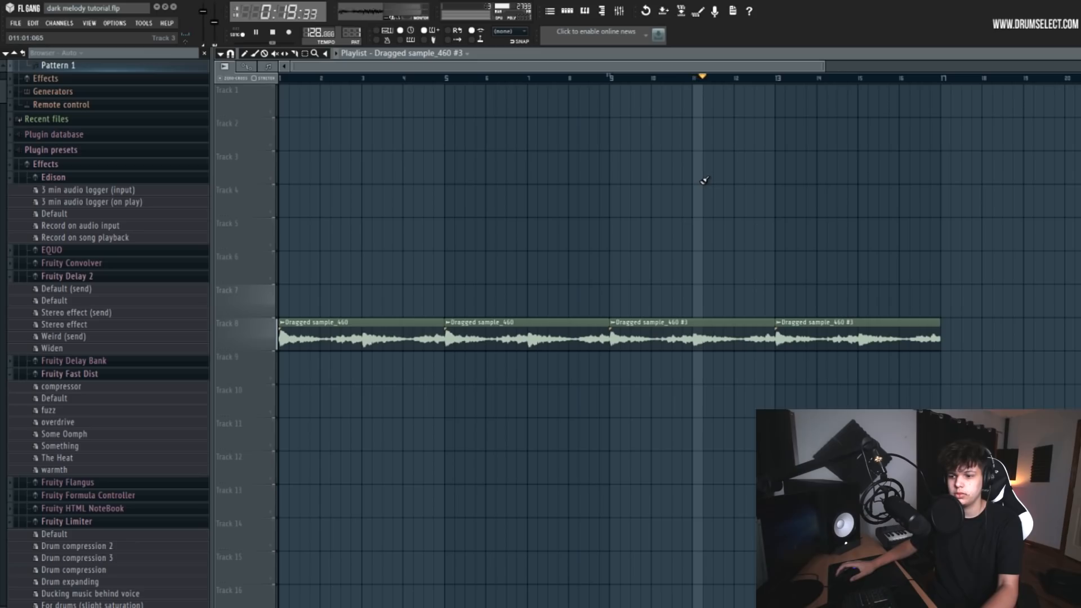
{"action": "key", "text": "space"}
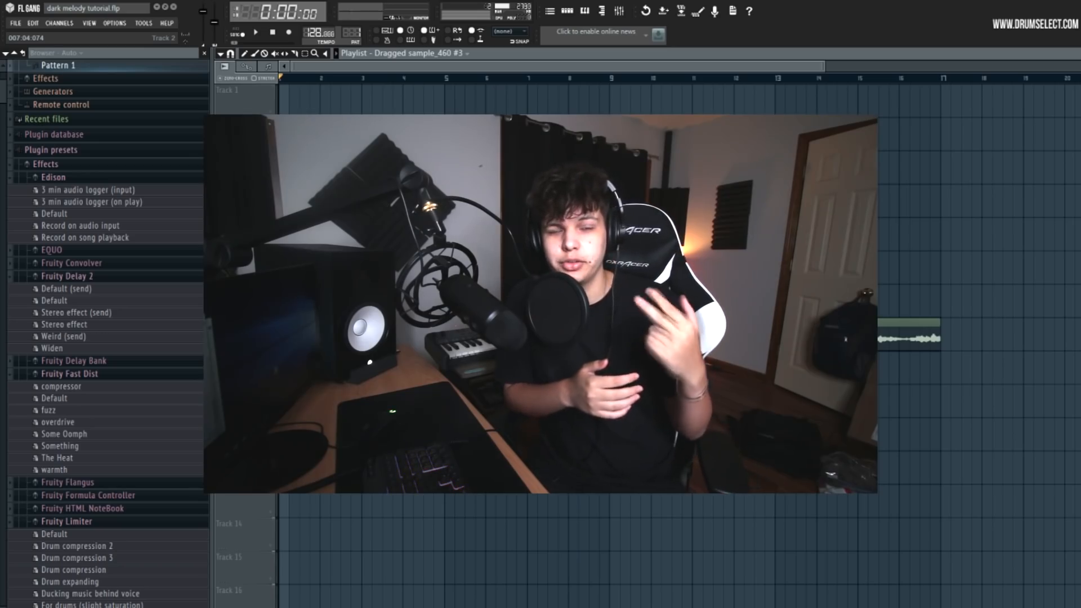
{"action": "scroll", "coordinate": [799, 83], "scroll_direction": "up", "scroll_amount": 1}
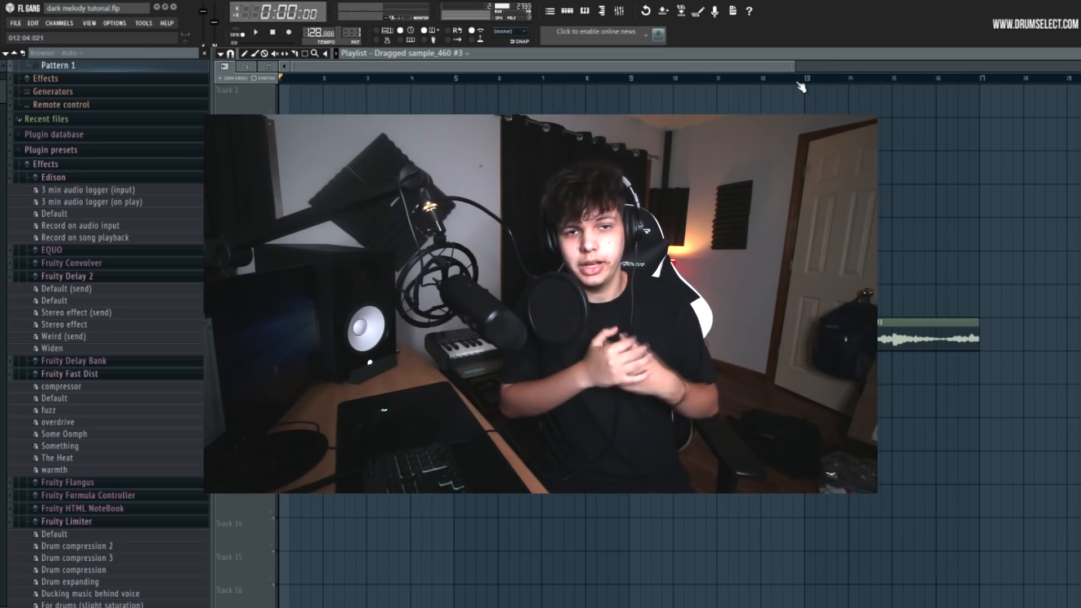